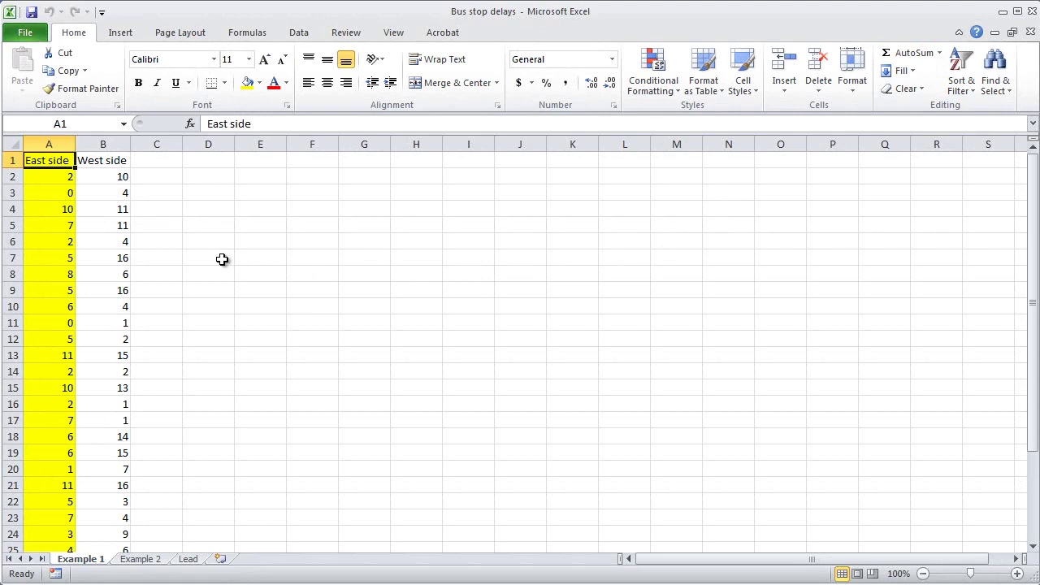
Start the t-Test: Two-Sample Assuming Unequal Variances analysis for the bus delay data on the Example 1 sheet
scroll(222, 259, "down", 5)
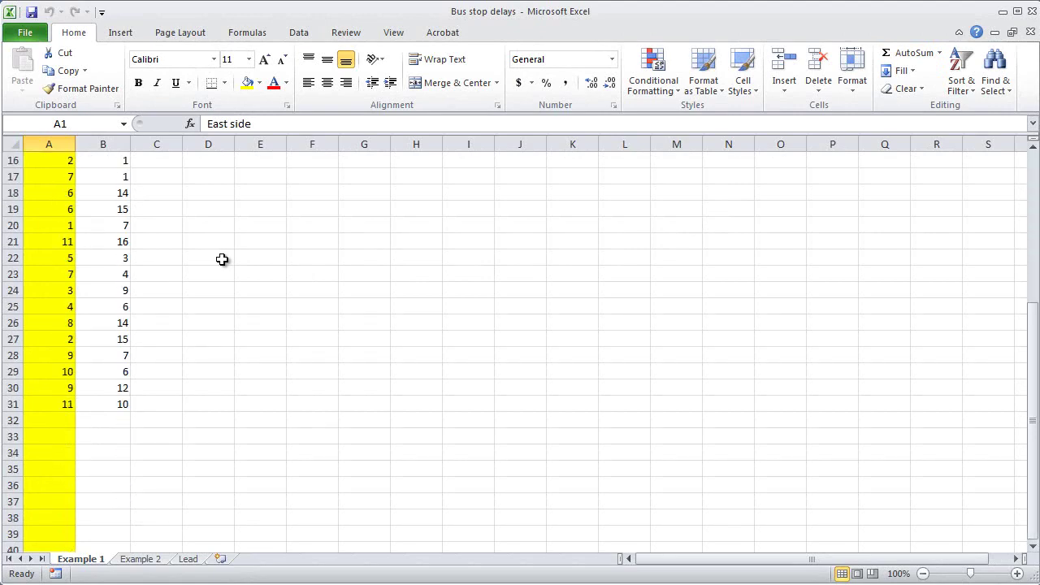
scroll(222, 259, "up", 5)
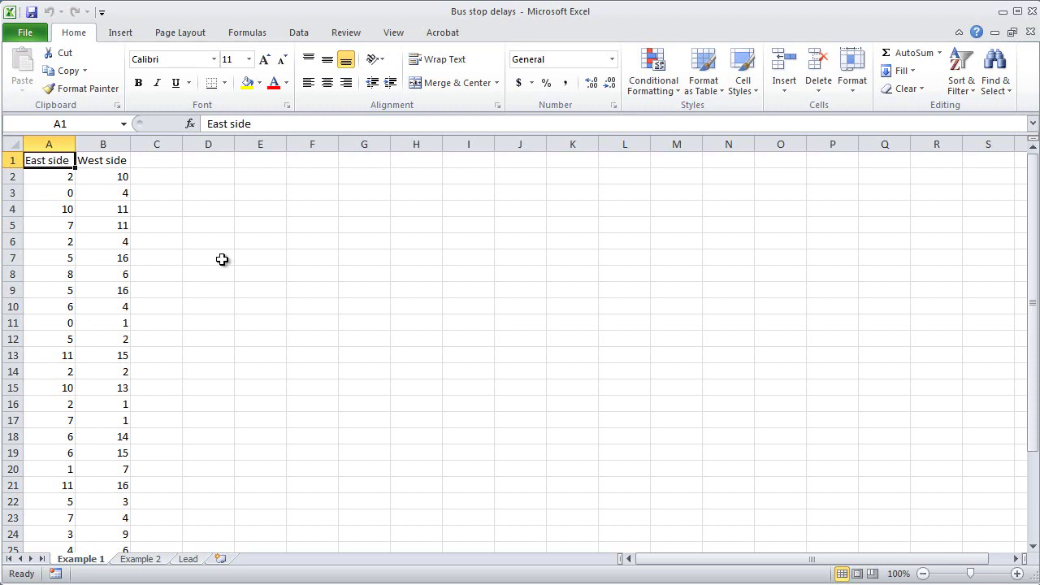
left_click(300, 34)
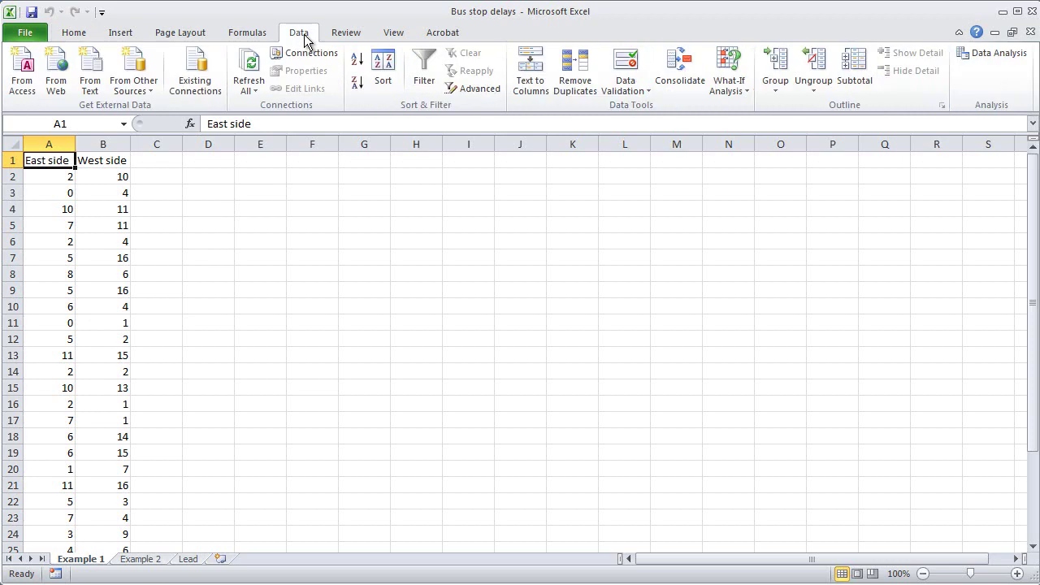
left_click(1020, 62)
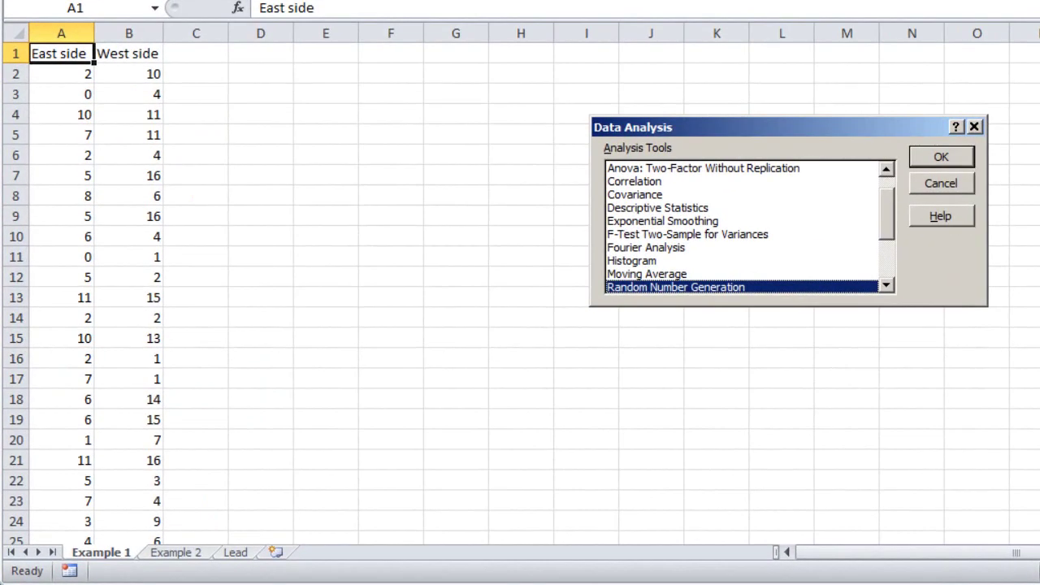
left_click_drag(888, 216, 892, 280)
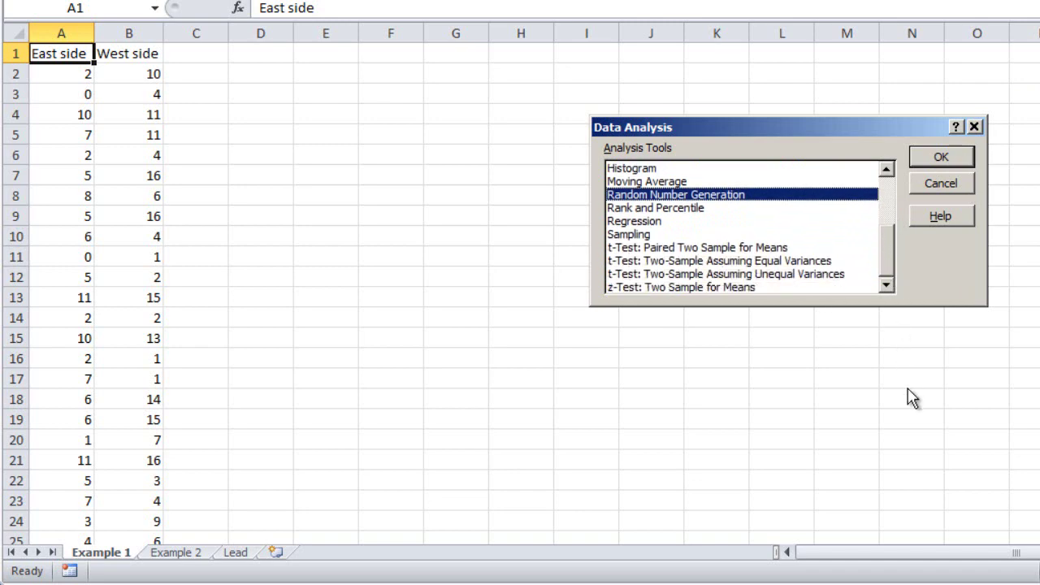
left_click(815, 275)
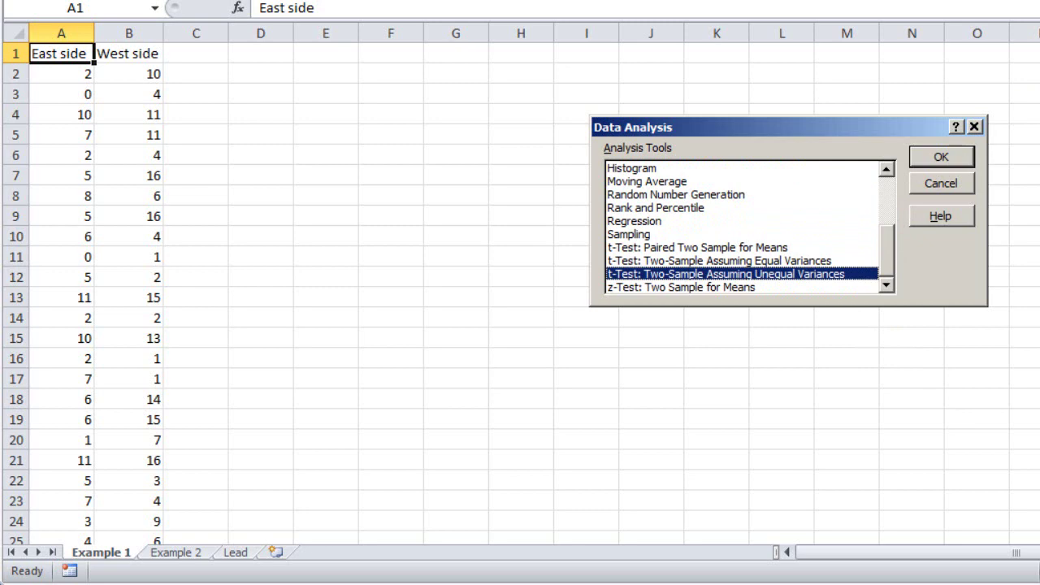
left_click(952, 158)
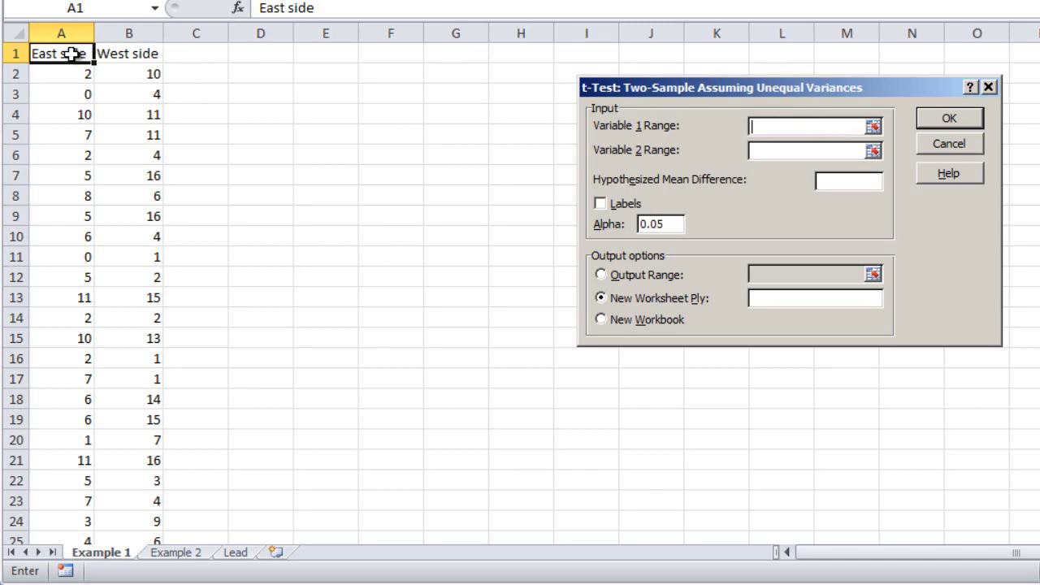
Set the t-test's Variable 1 range to $A$1:$A$31 and its Variable 2 range to $B$1:$B$31
mouse_move(72, 53)
left_mouse_down()
mouse_move(61, 547)
mouse_move(73, 495)
left_mouse_up()
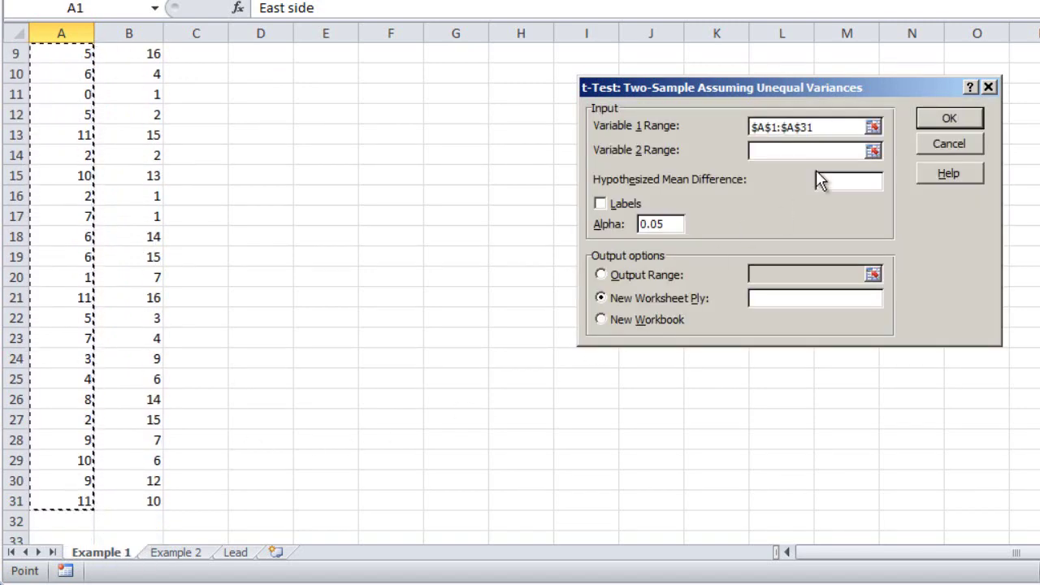
left_click(796, 151)
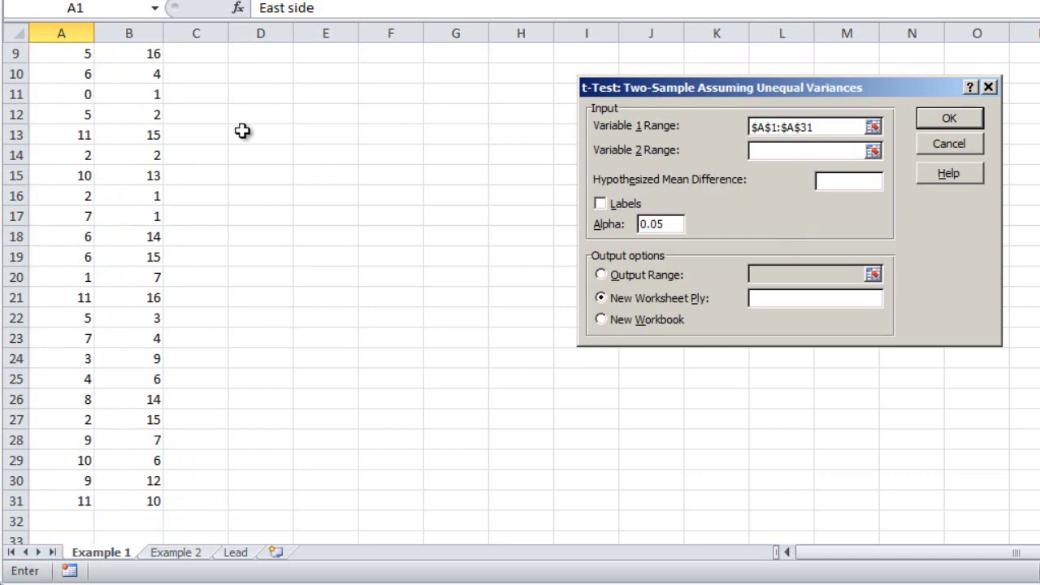
scroll(238, 169, "up", 3)
left_click(127, 53)
left_click_drag(128, 53, 121, 495)
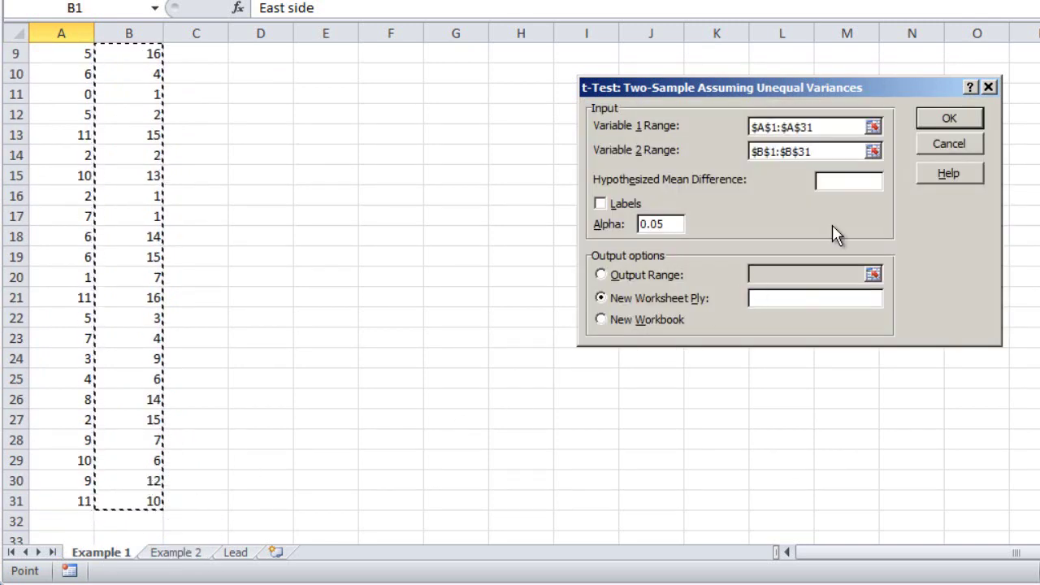
Set the hypothesized mean difference to 0 and mark the input ranges as including labels
left_click(860, 183)
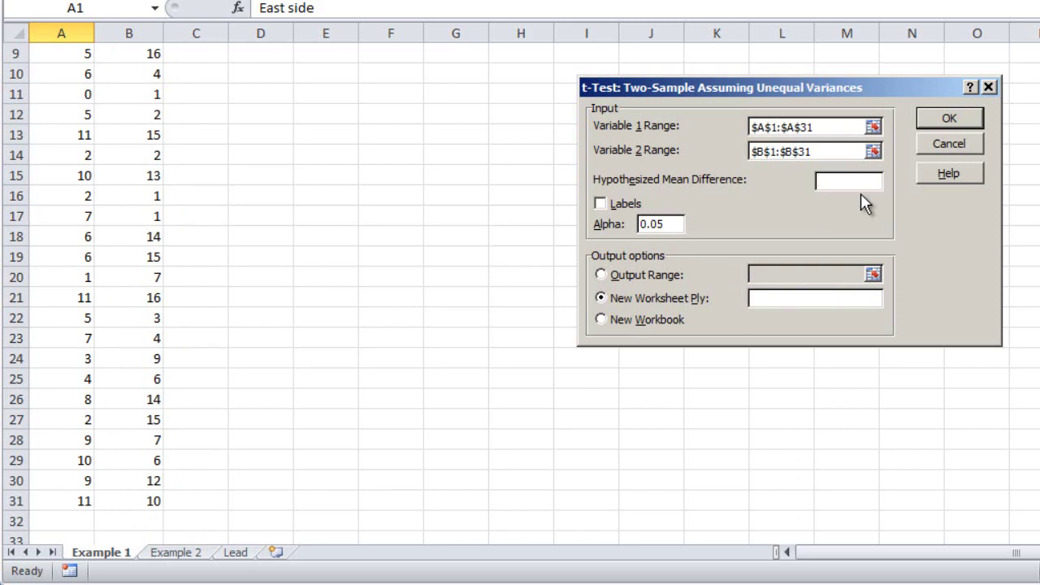
type("0")
left_click(601, 204)
Set the output range to $D$1 on the current sheet and run the t-test
left_click(601, 275)
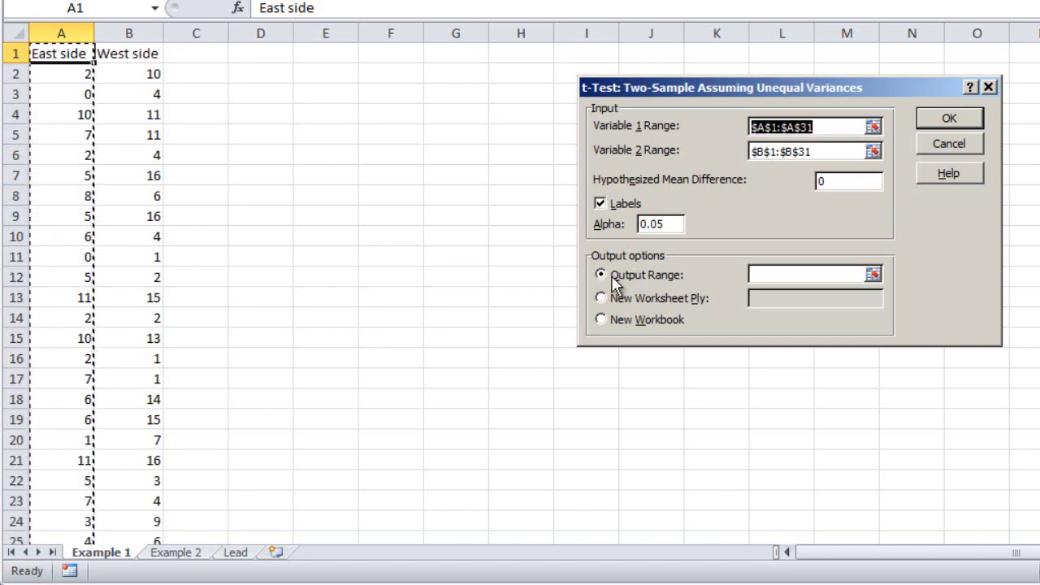
left_click(786, 274)
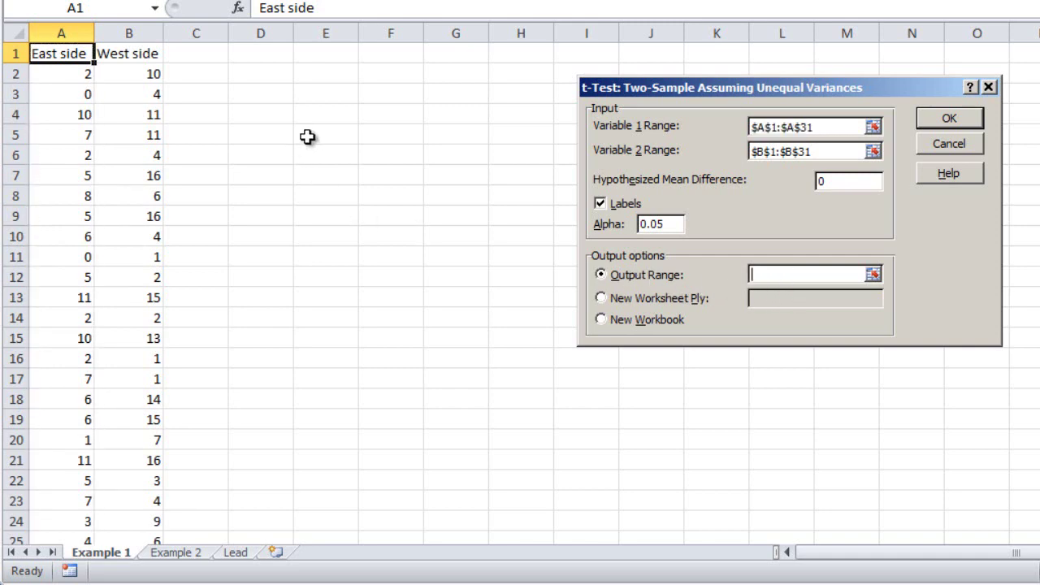
left_click(276, 58)
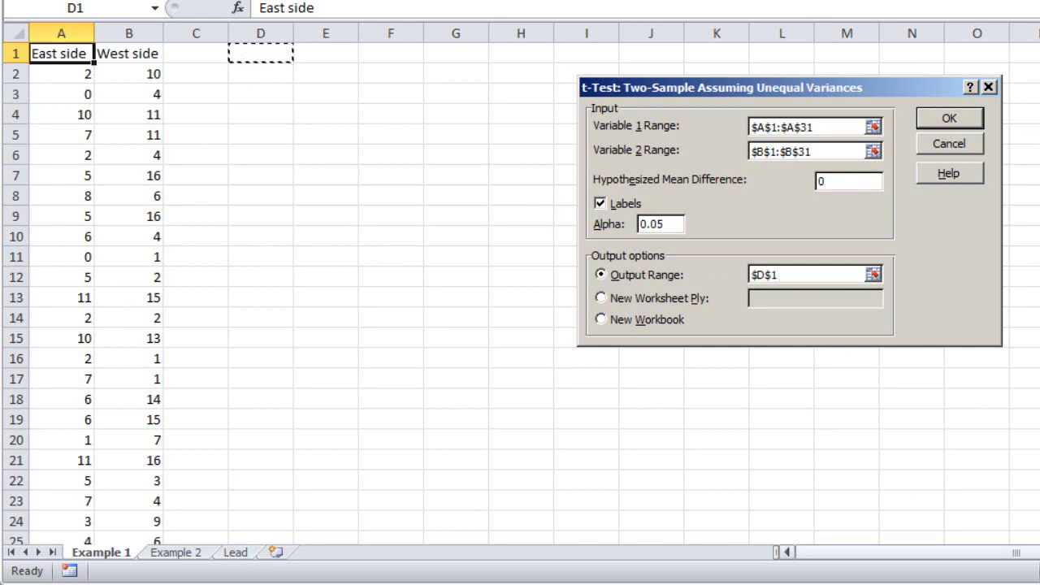
left_click(965, 118)
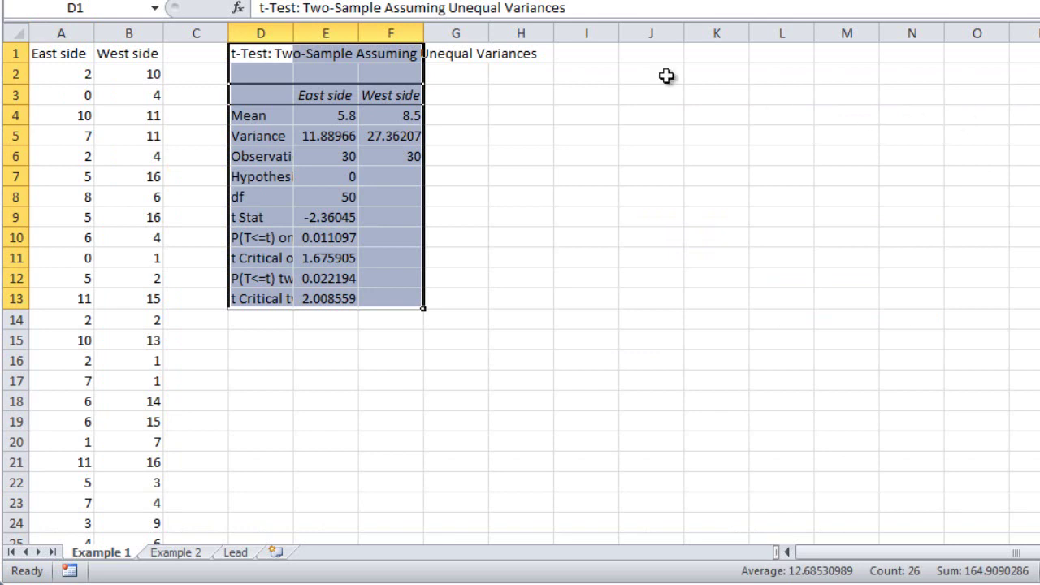
AutoFit columns D through F to the t-test results, and display the Lead sheet
left_click_drag(262, 32, 396, 32)
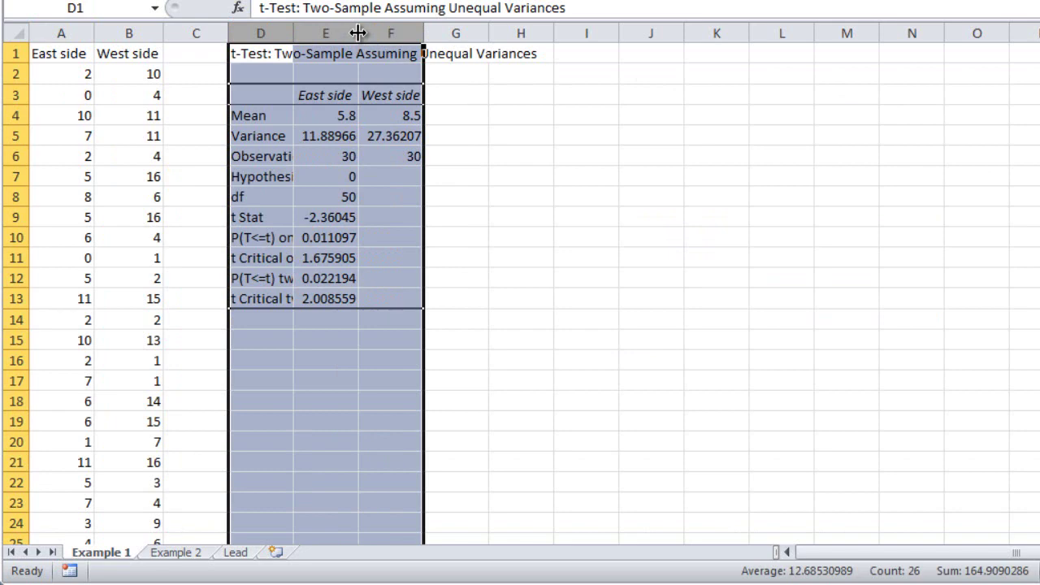
double_click(357, 32)
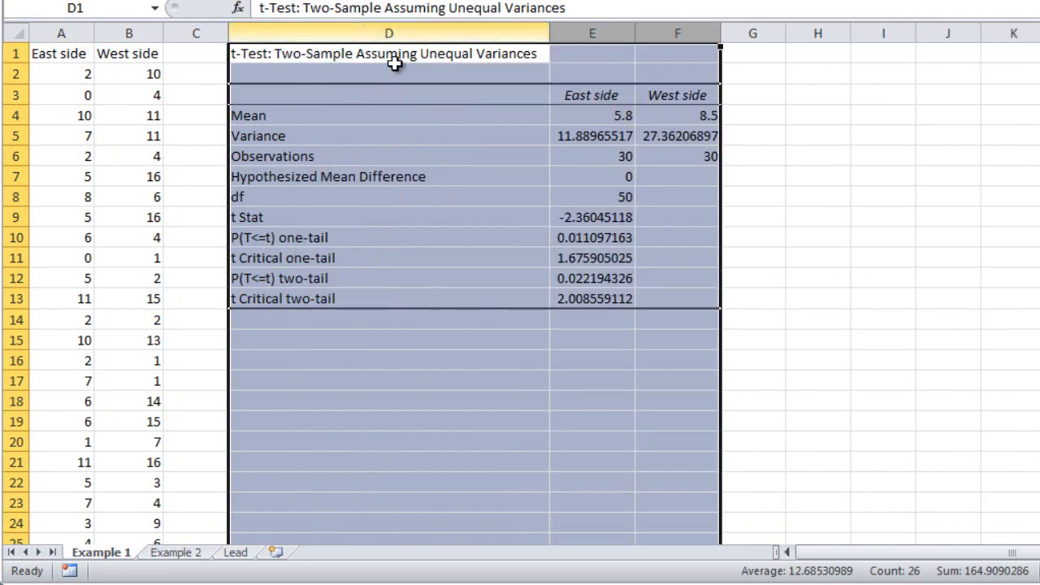
left_click(670, 361)
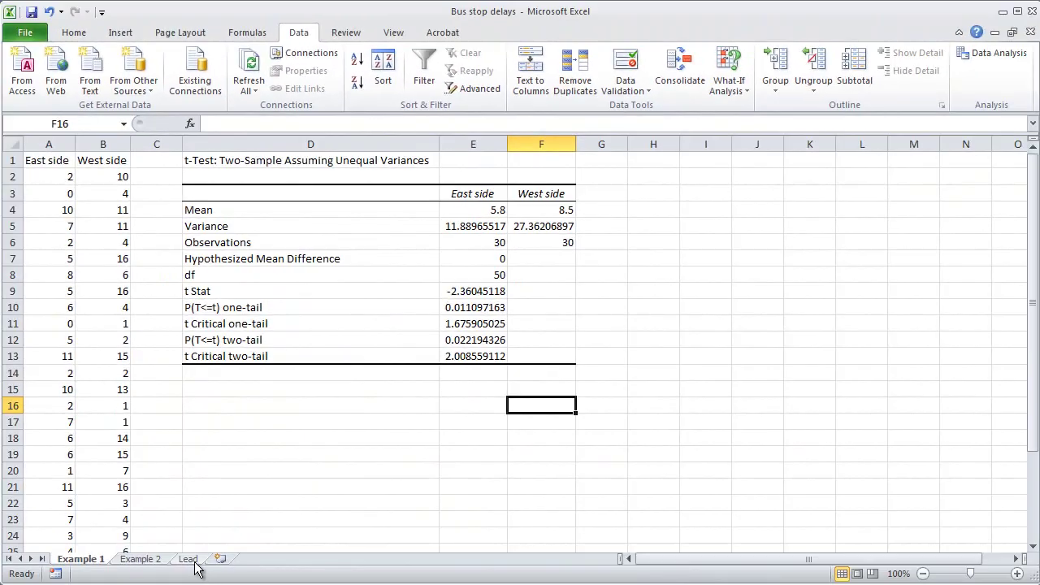
left_click(188, 559)
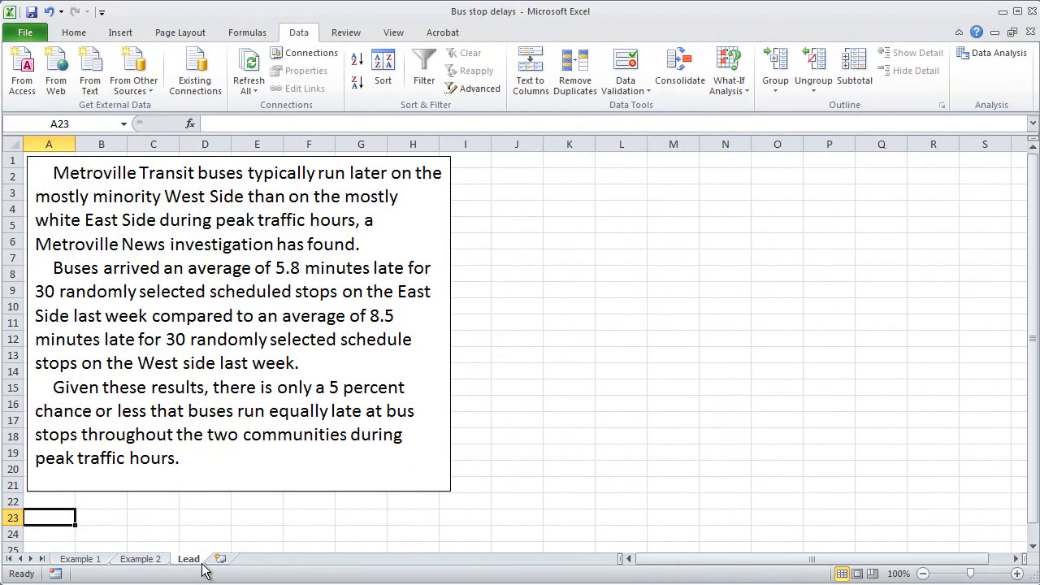
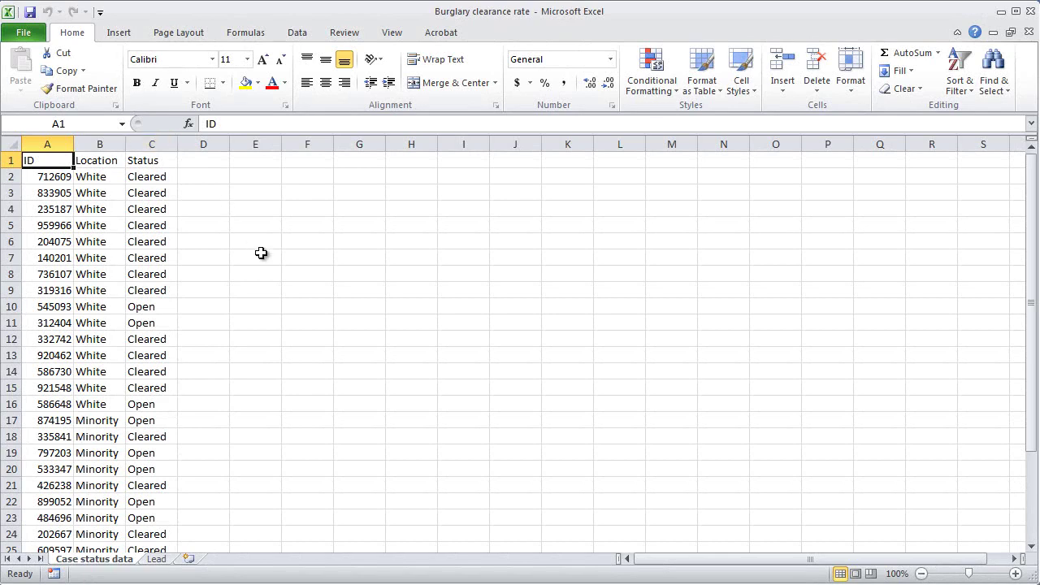
Create a PivotTable from 'Case status data'!$A$1:$C$31, placed on the existing worksheet at cell E1
scroll(264, 252, "down", 3)
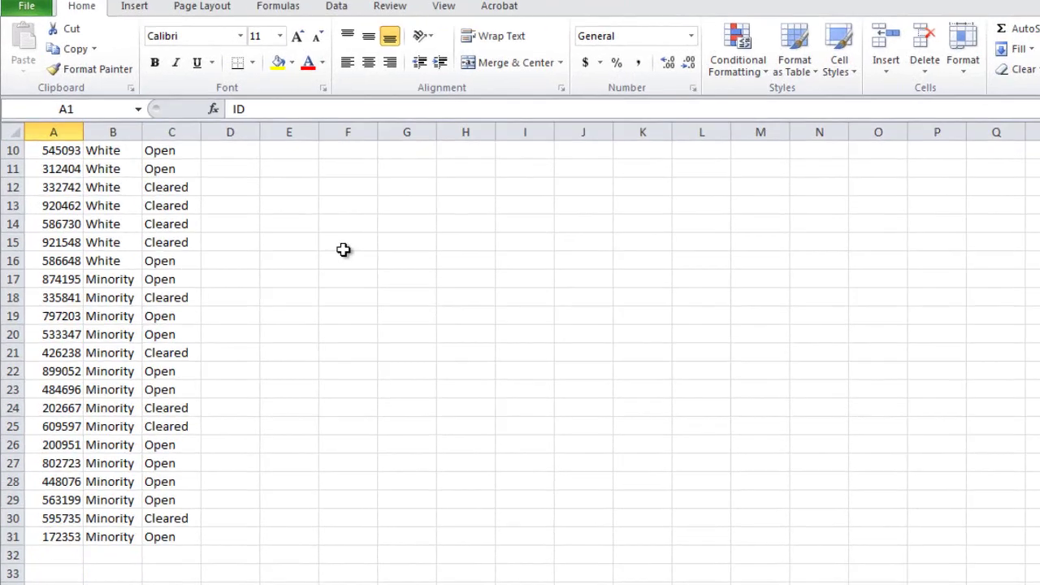
scroll(264, 253, "up", 3)
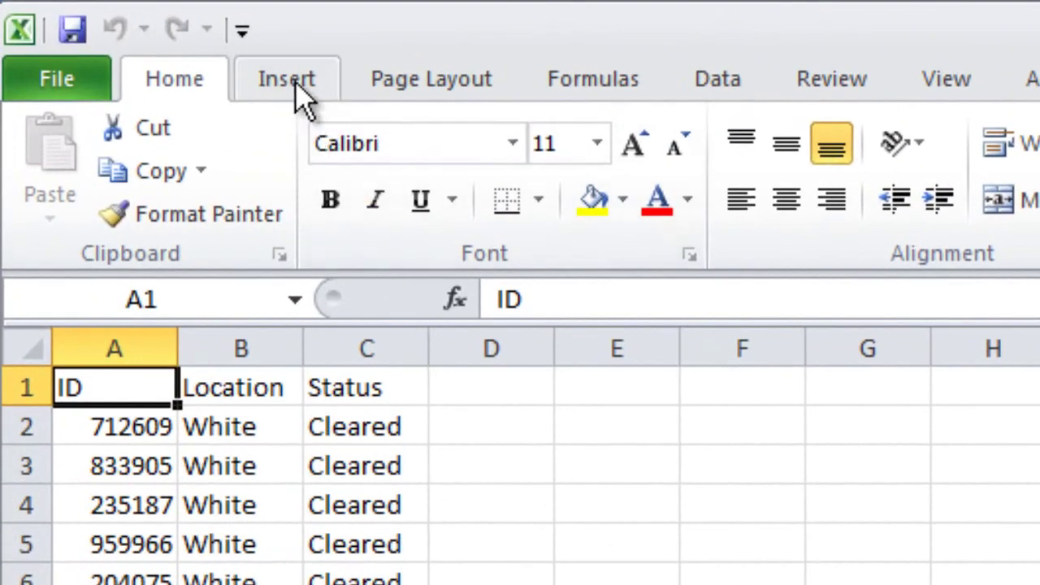
left_click(296, 88)
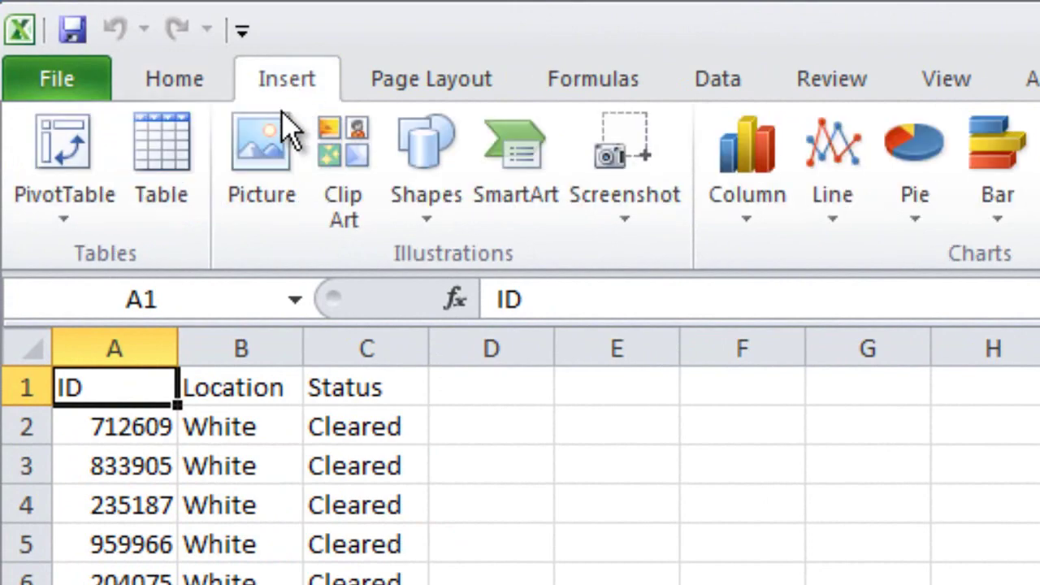
left_click(91, 225)
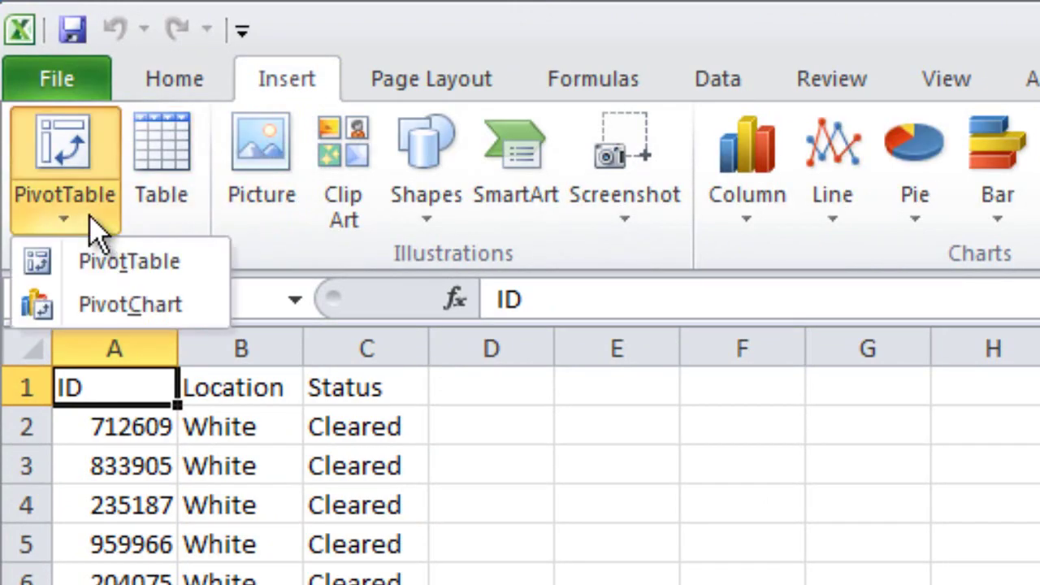
left_click(144, 261)
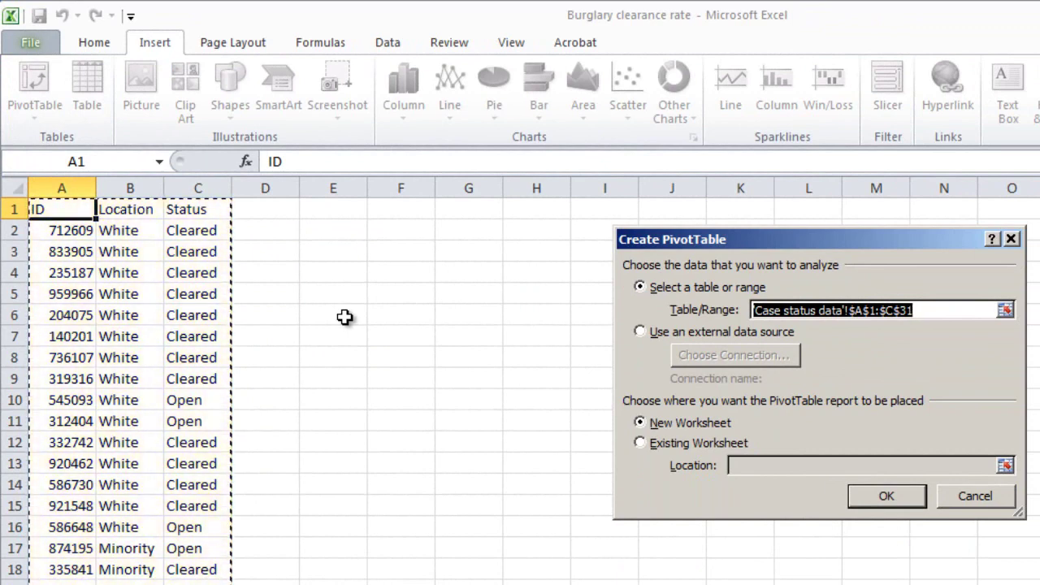
left_click(640, 444)
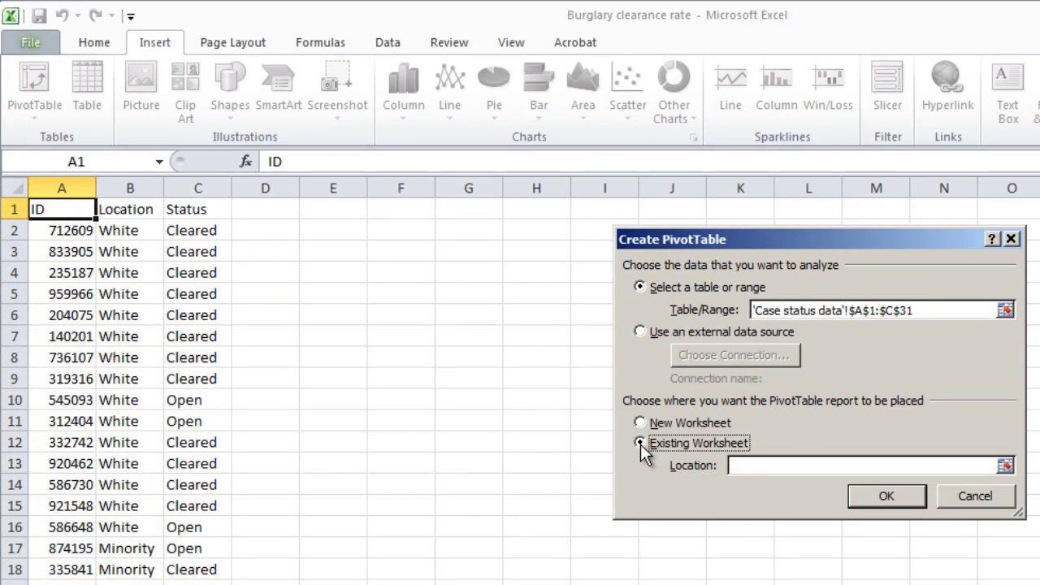
left_click(782, 463)
left_click(358, 212)
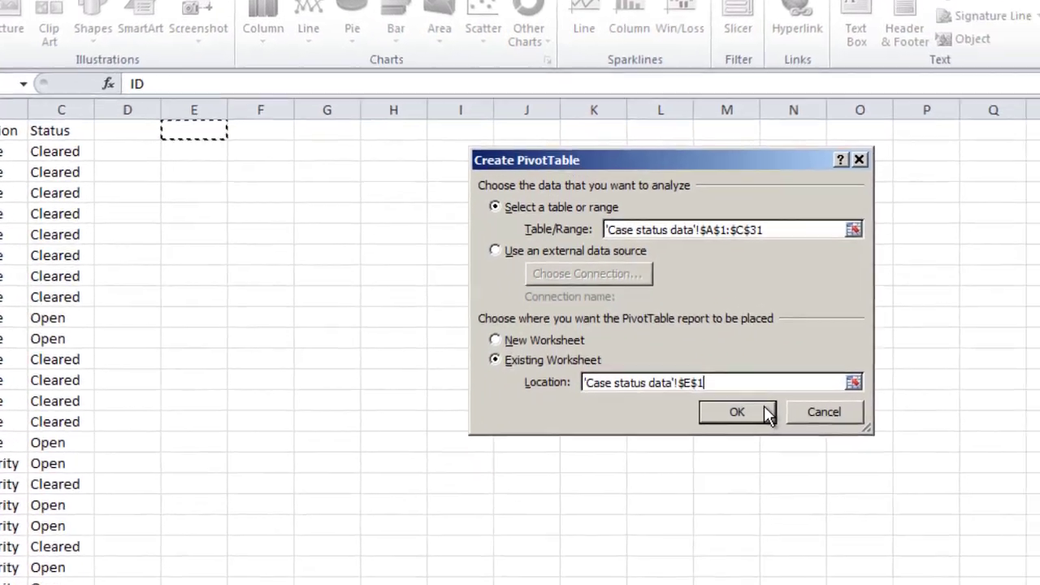
left_click(916, 492)
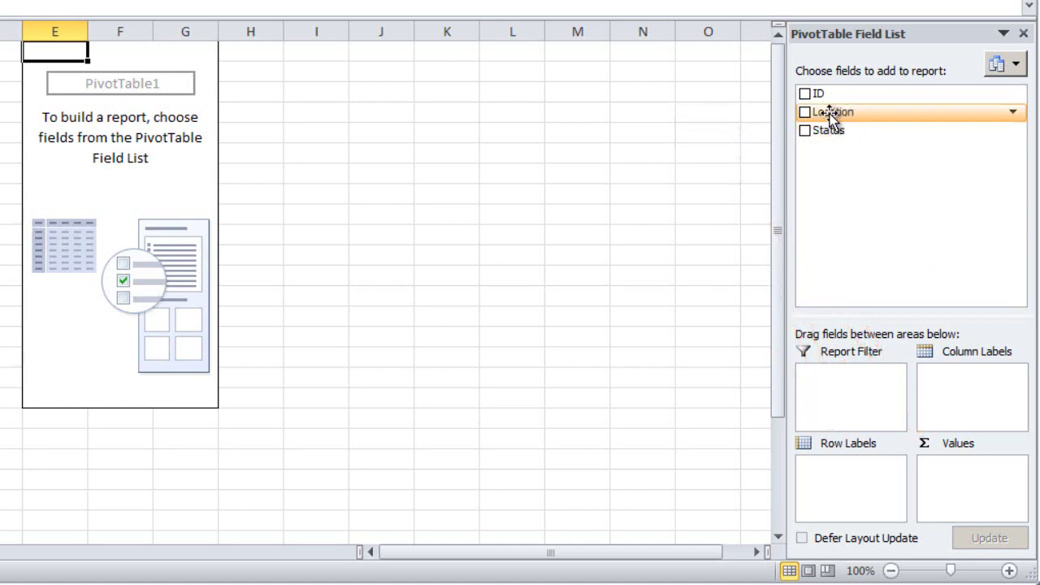
Lay out the PivotTable with Location as column labels, Status as row labels, and a count of Status as values
left_click_drag(830, 114, 984, 410)
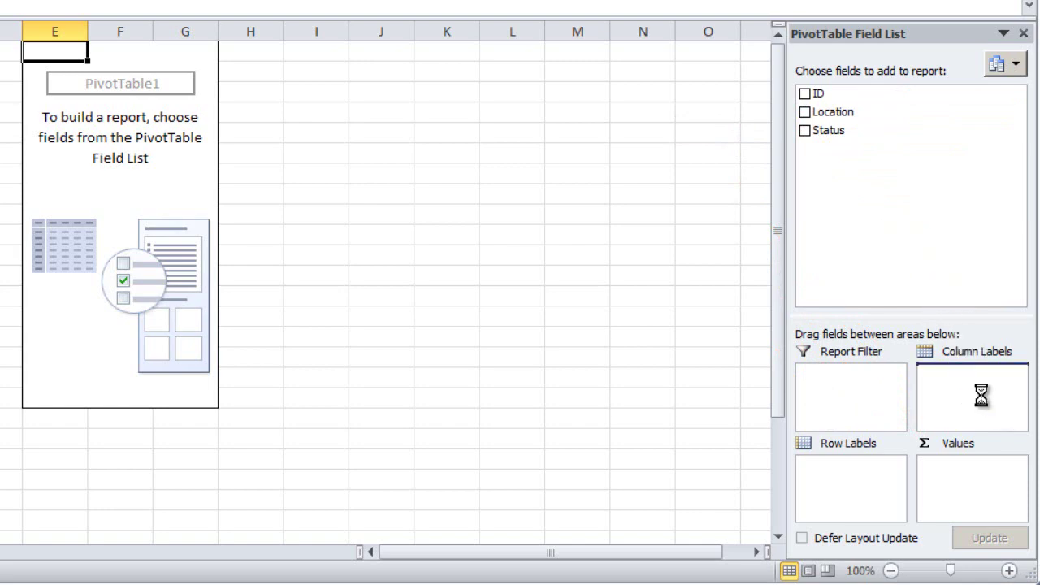
left_click_drag(827, 133, 852, 493)
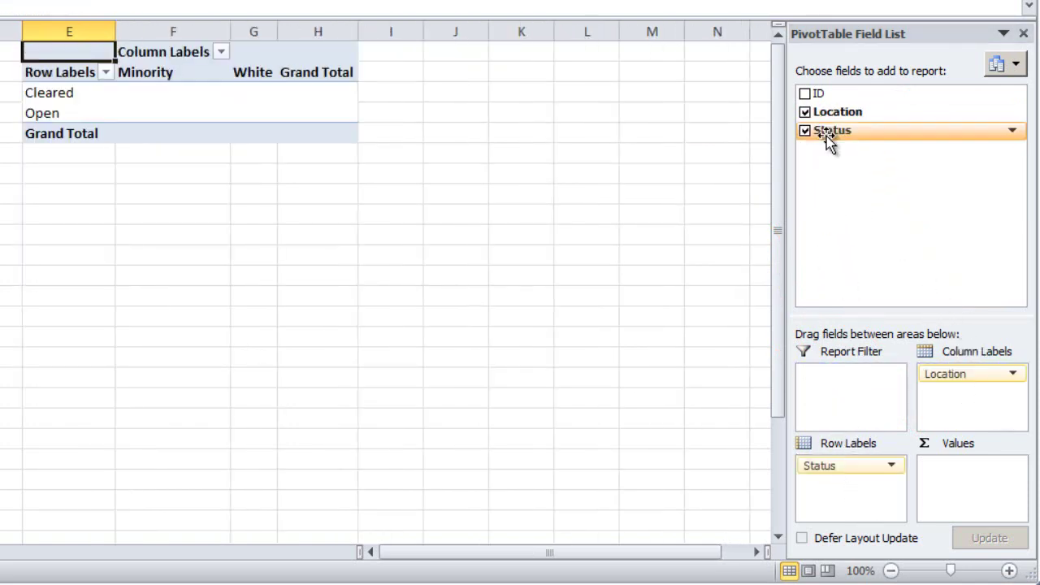
left_click_drag(824, 135, 970, 488)
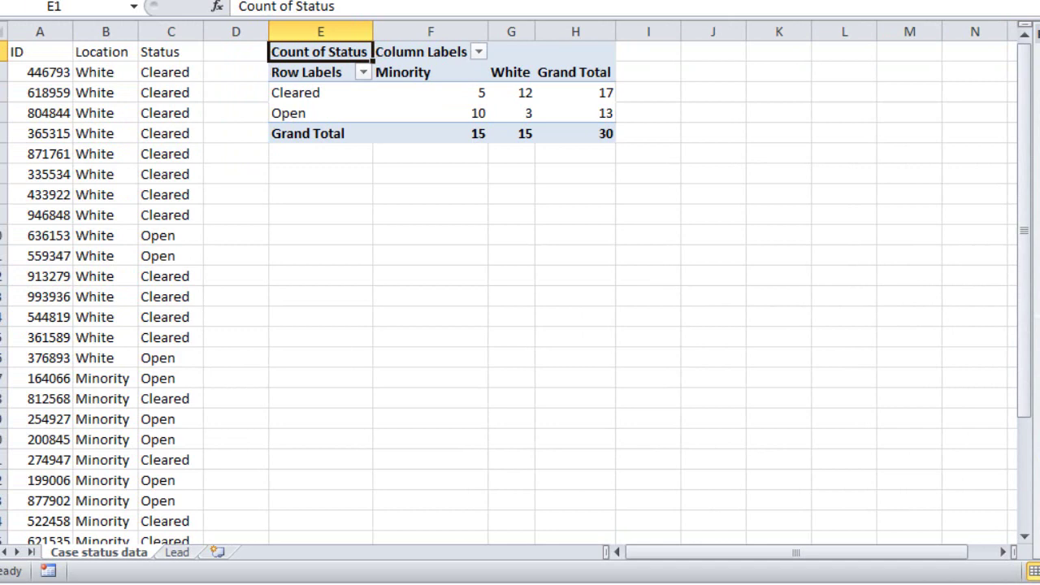
Copy the whole PivotTable, E1:H5, and paste it as values only at cell E7
left_click_drag(341, 51, 608, 134)
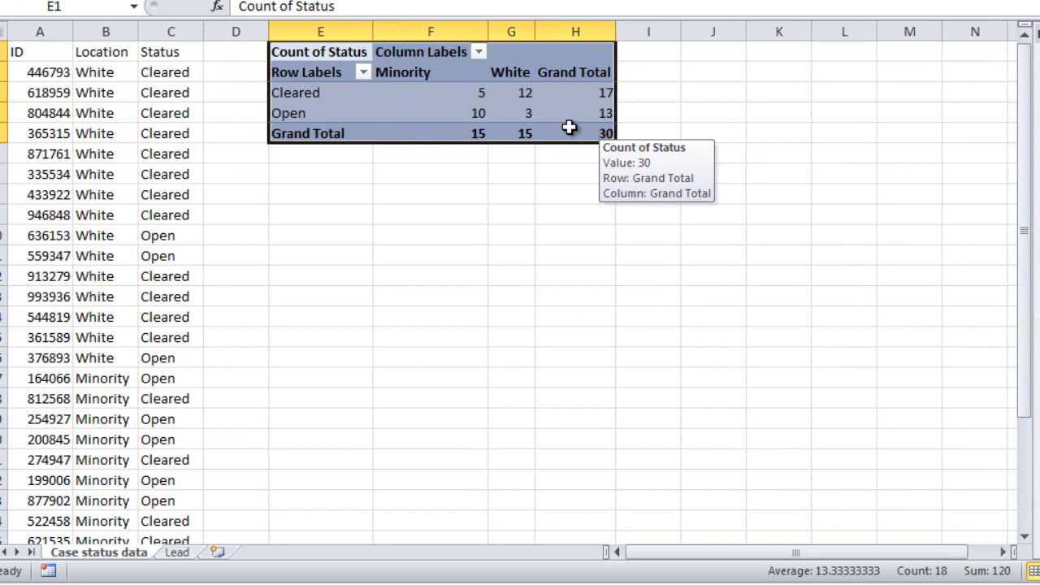
right_click(570, 130)
left_click(621, 142)
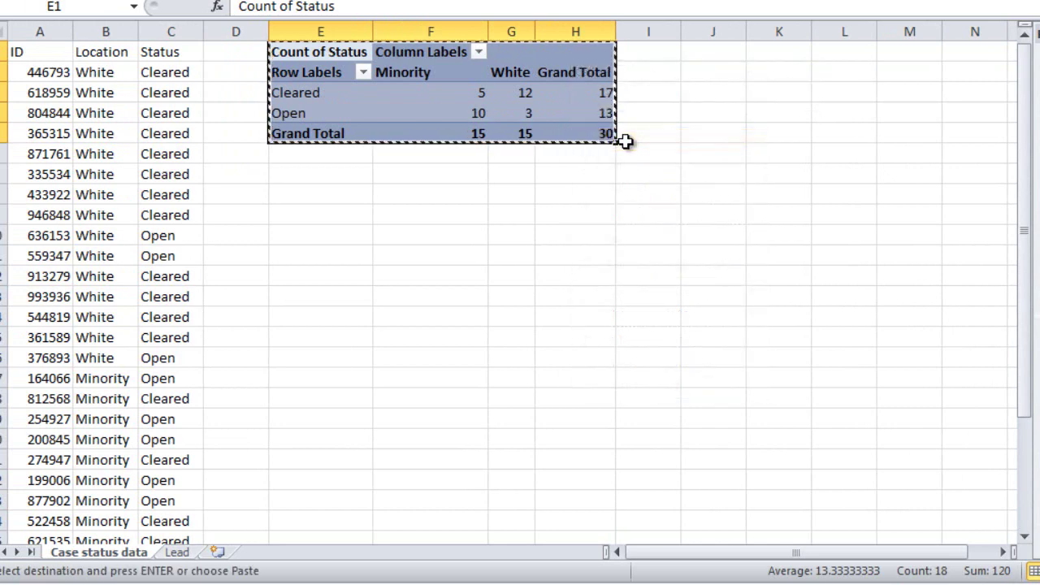
left_click(299, 177)
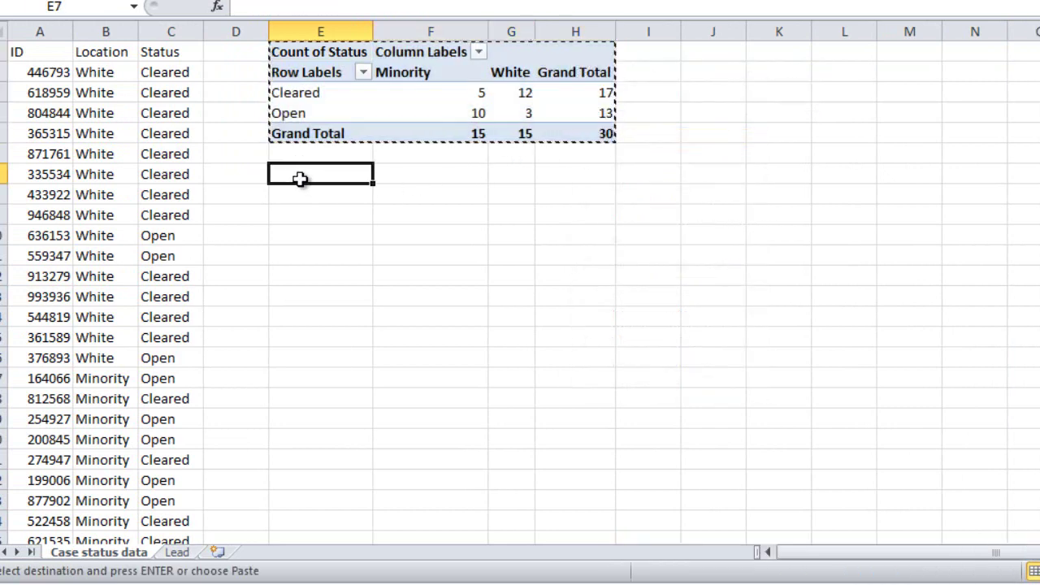
right_click(308, 177)
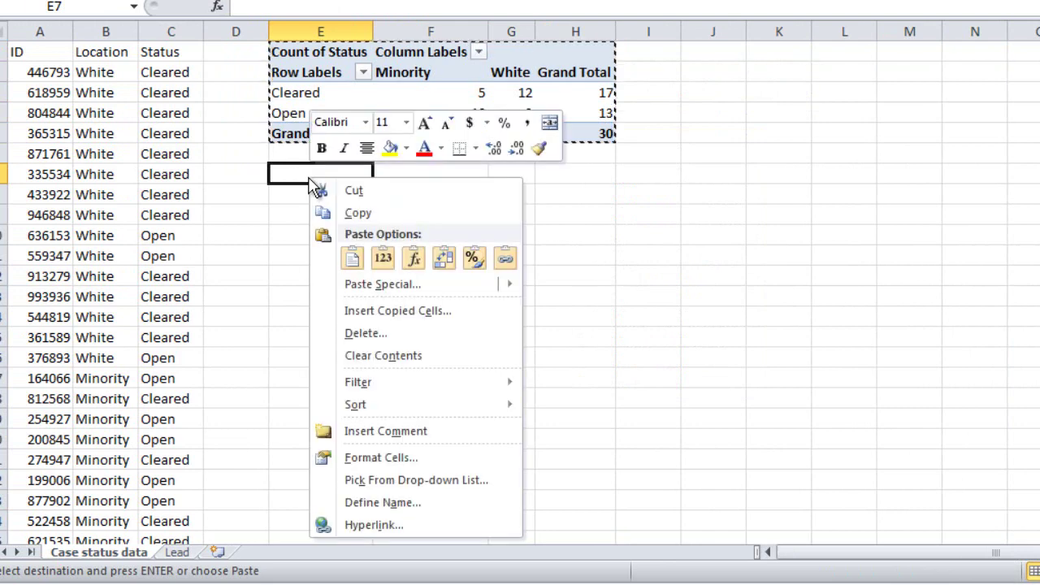
left_click(390, 293)
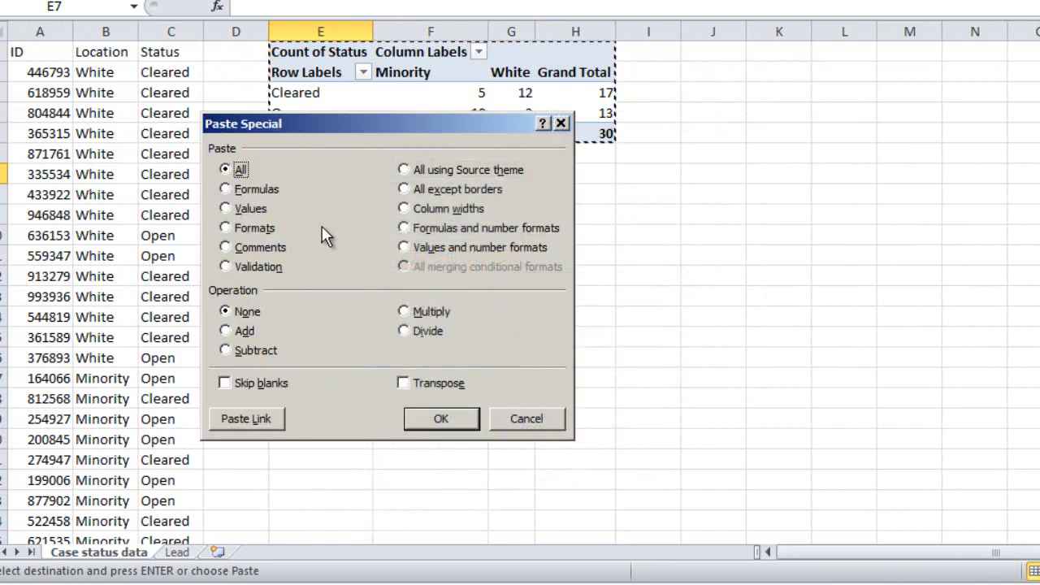
left_click(247, 209)
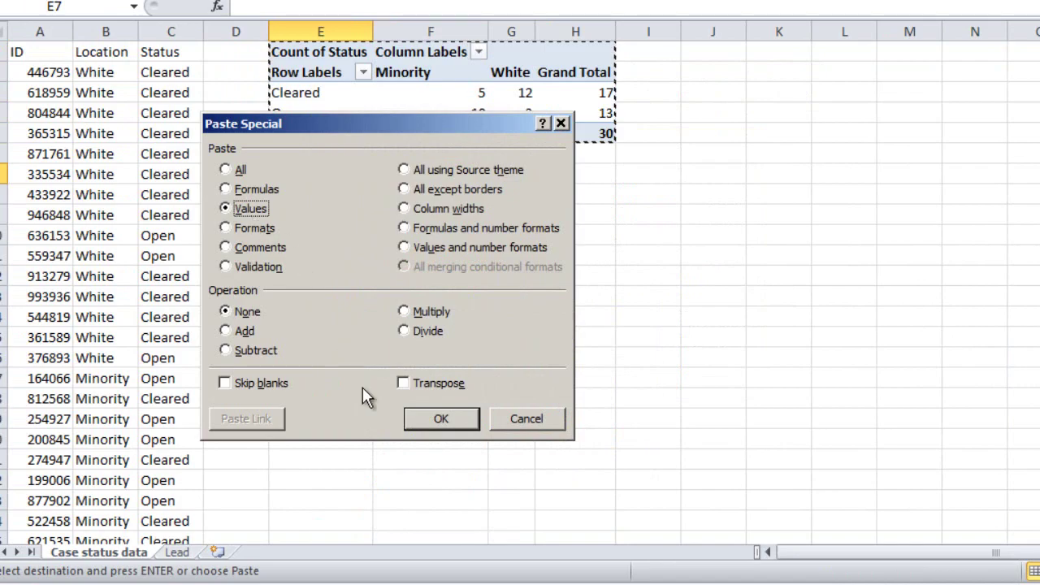
left_click(450, 425)
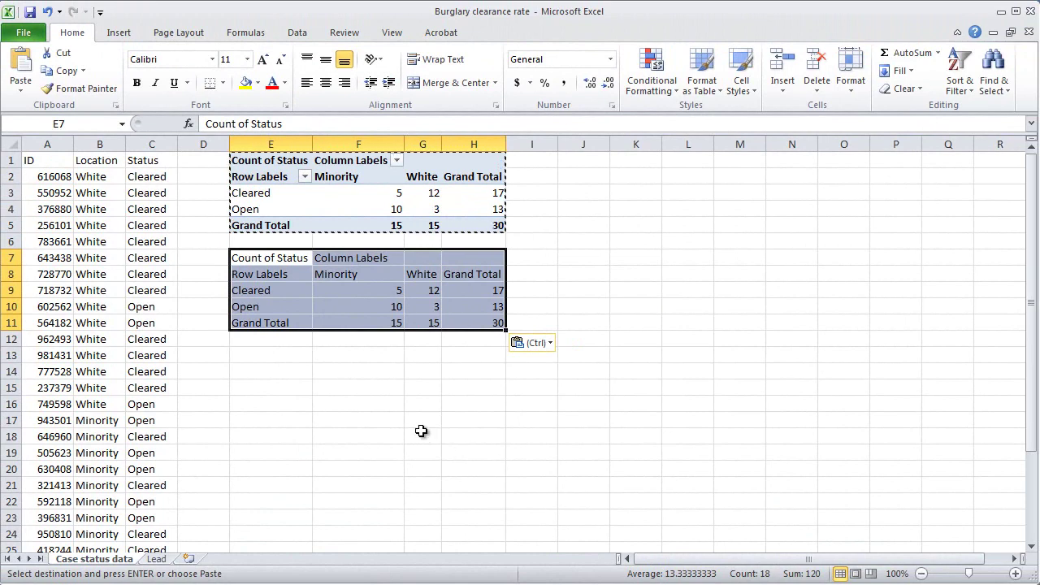
Paste a second values-only copy of the PivotTable at cell E14 and clear the copy selection
left_click(269, 371)
right_click(269, 370)
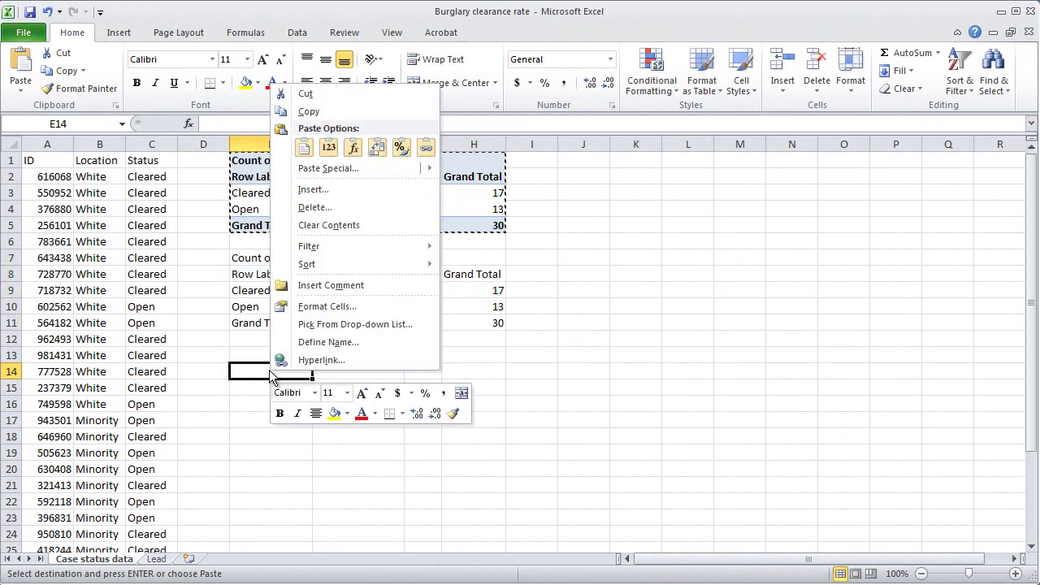
left_click(320, 170)
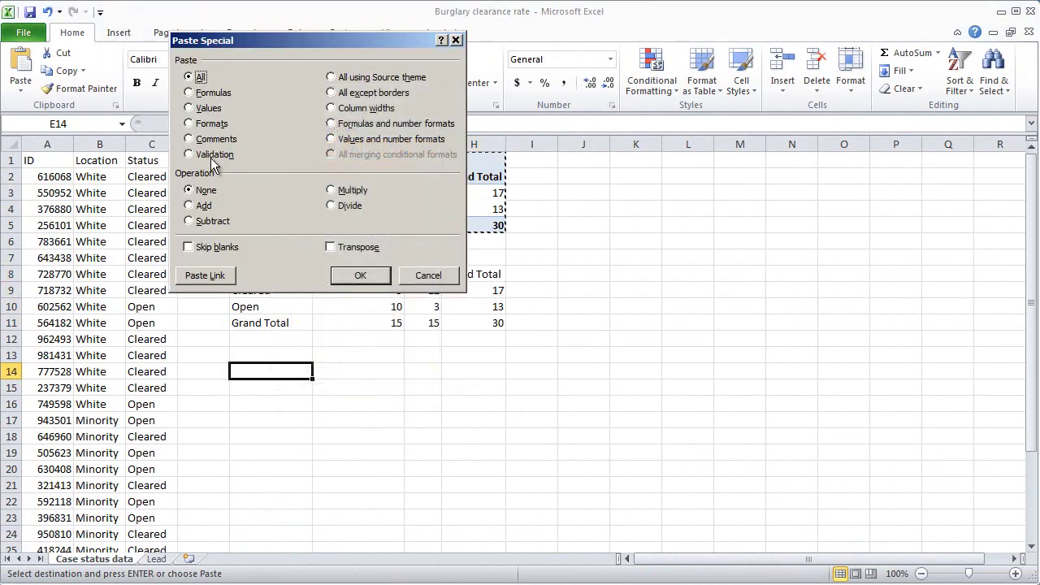
left_click(207, 108)
left_click(360, 275)
left_click(424, 484)
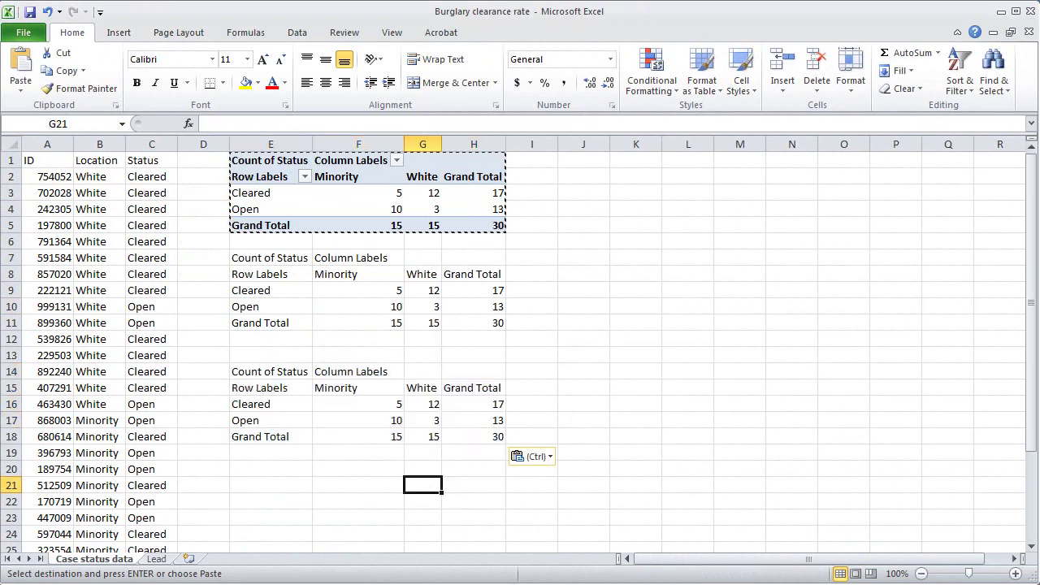
key("Escape")
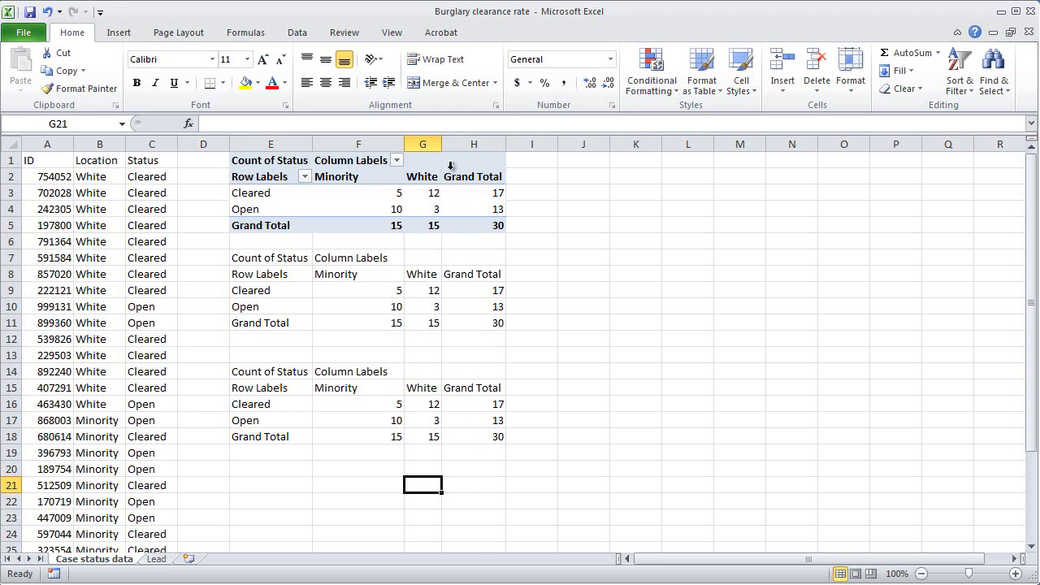
Set the PivotTable's Count of Status field to show values as % of Column Total
left_click(451, 169)
left_click(426, 160)
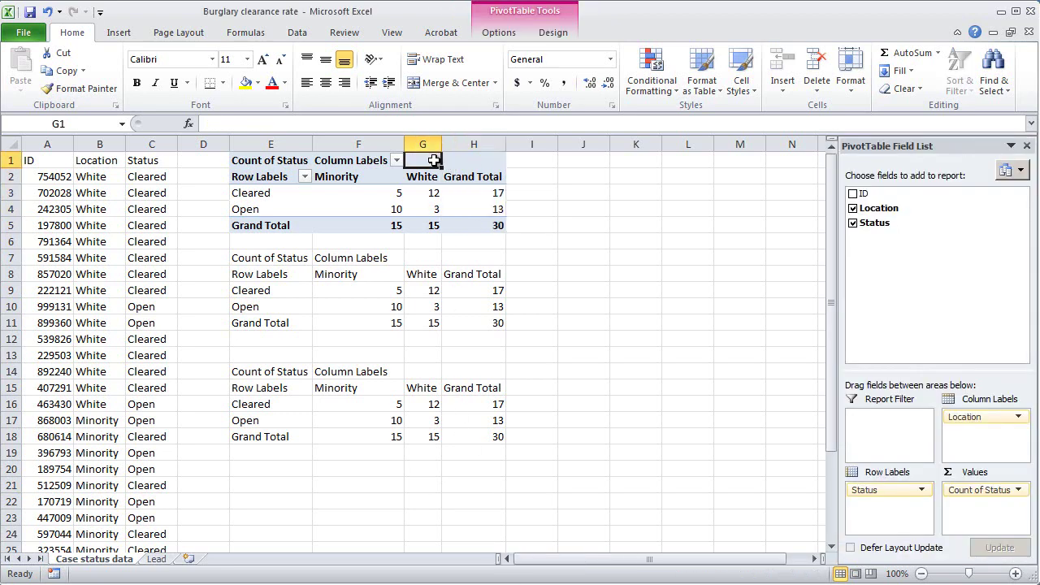
left_click(1021, 492)
left_click(1003, 474)
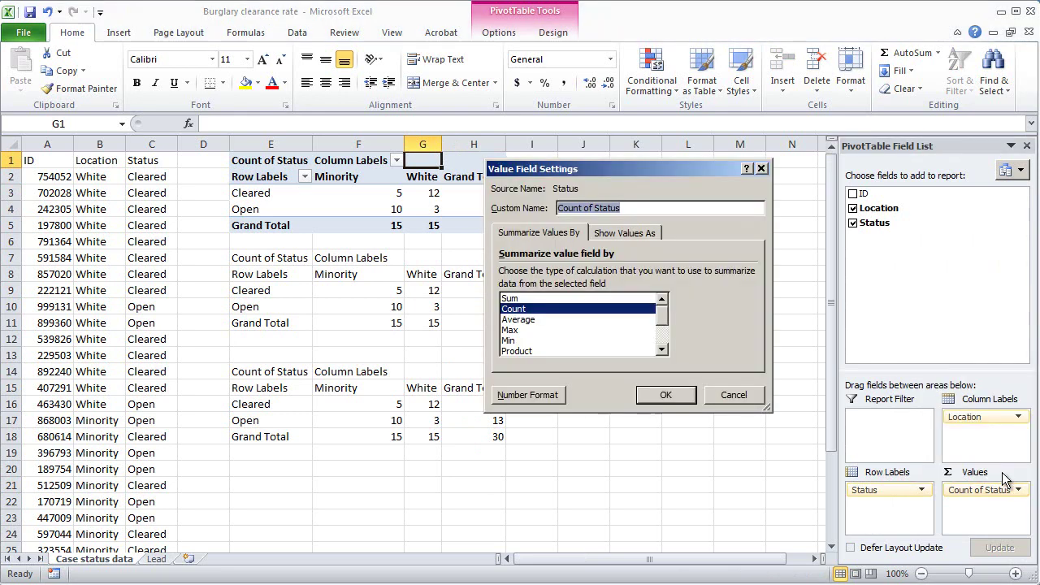
left_click(614, 234)
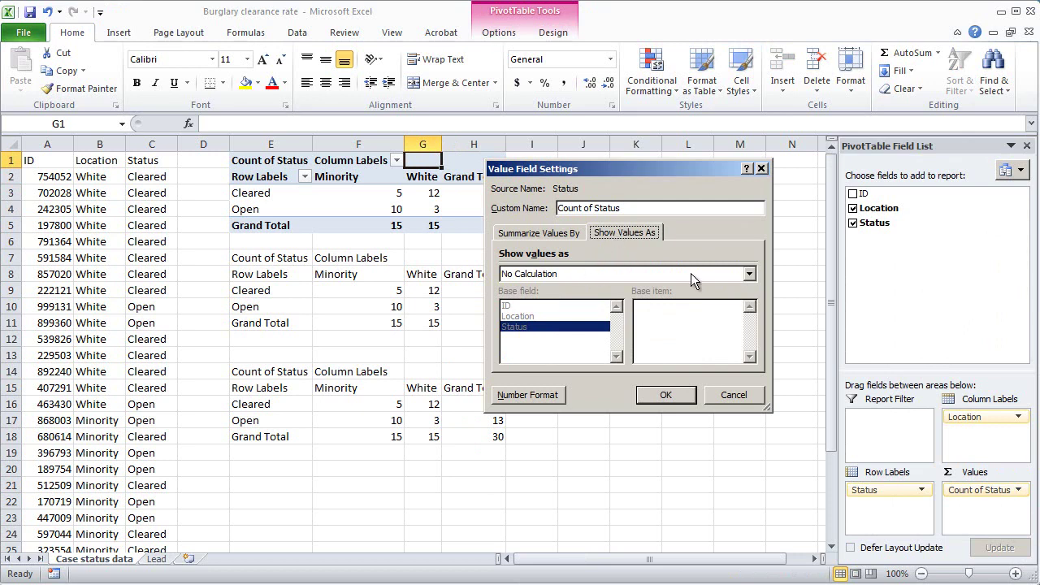
left_click(748, 274)
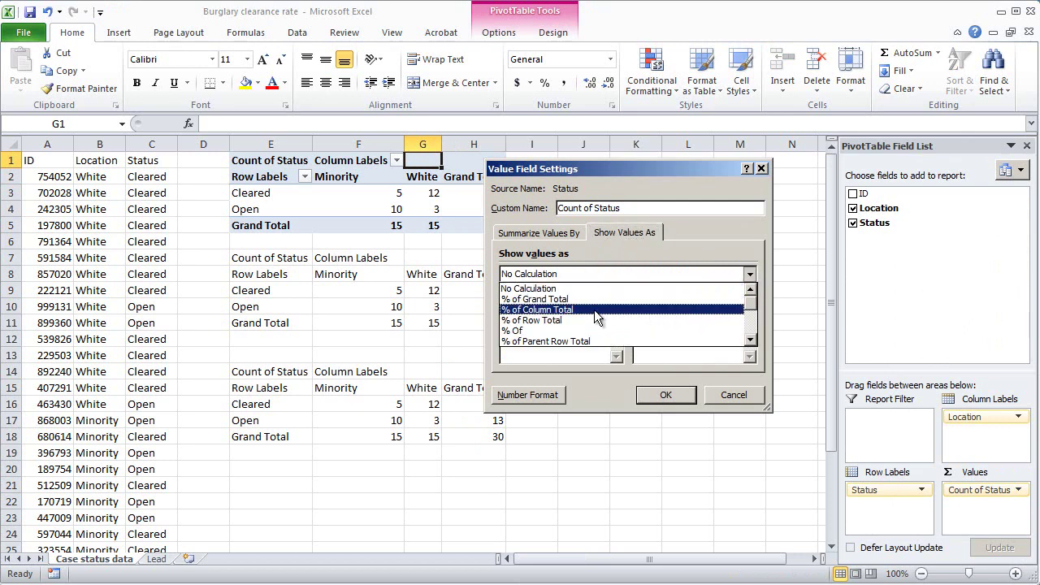
left_click(563, 307)
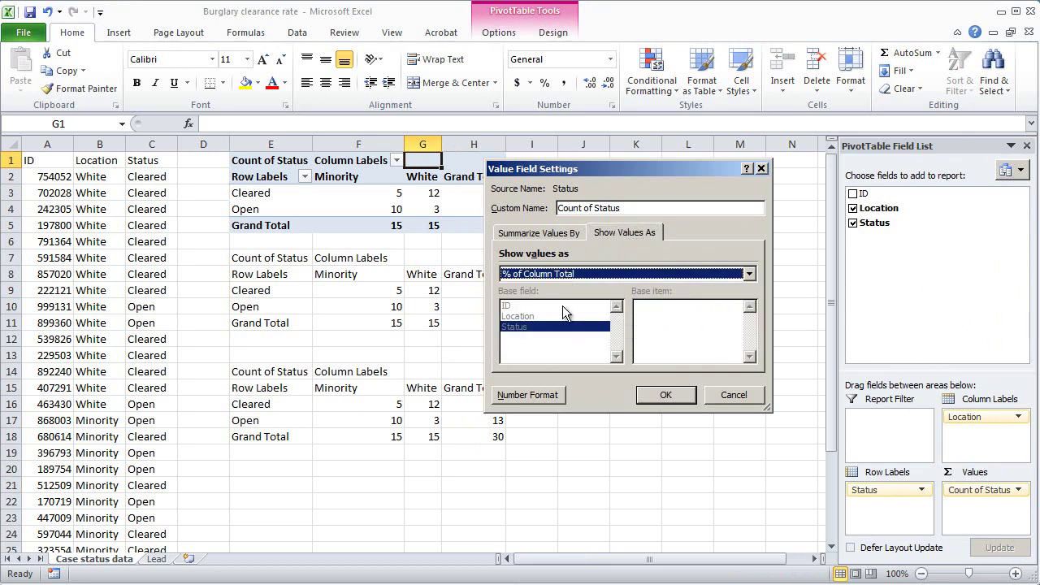
left_click(670, 394)
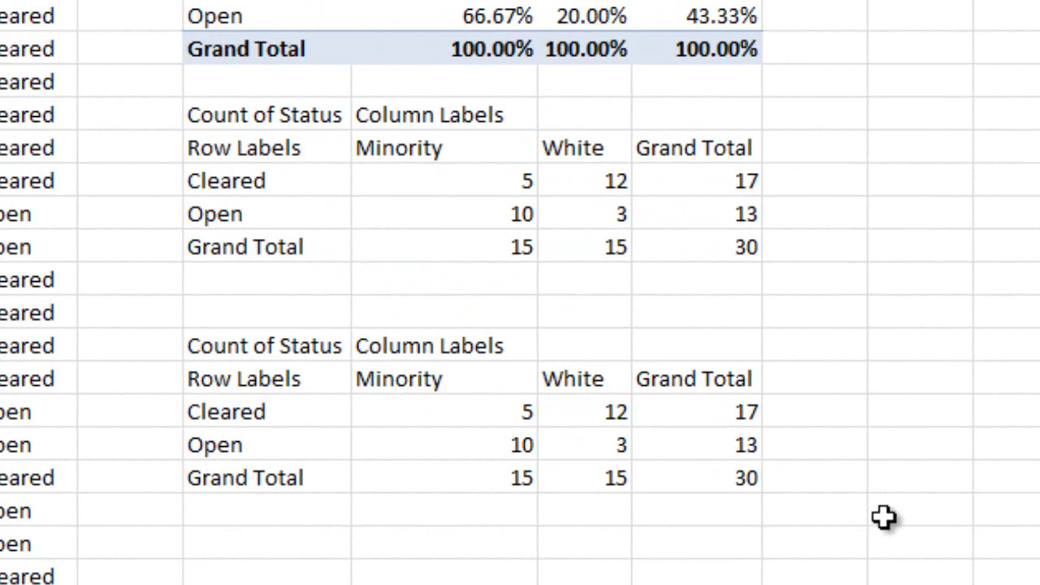
Clear the inner counts F16:G17 in the lowest table and enter =F18*H16/H18 in F16 for Minority Cleared
left_click_drag(529, 413, 567, 434)
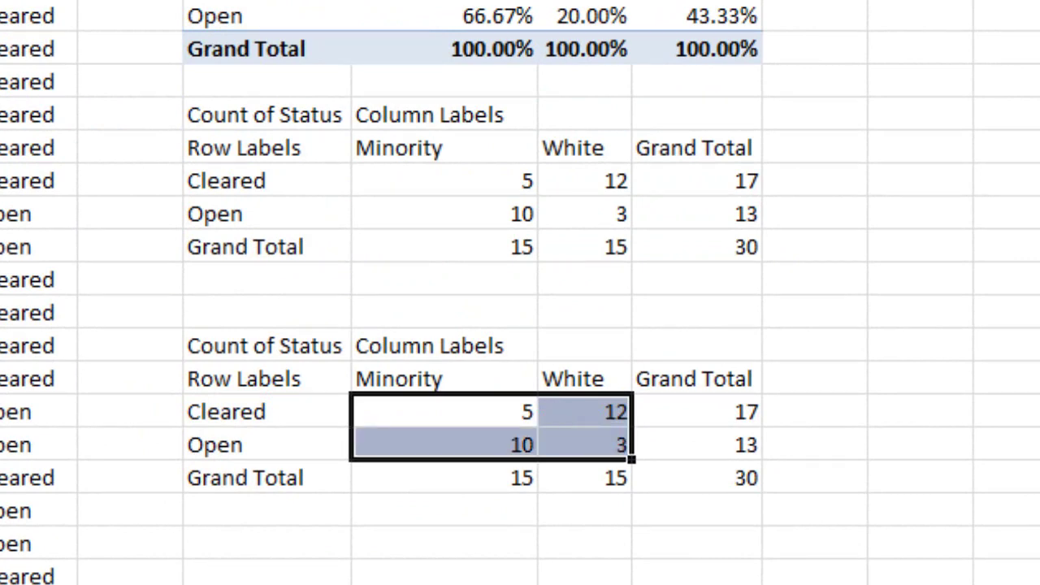
key("Delete")
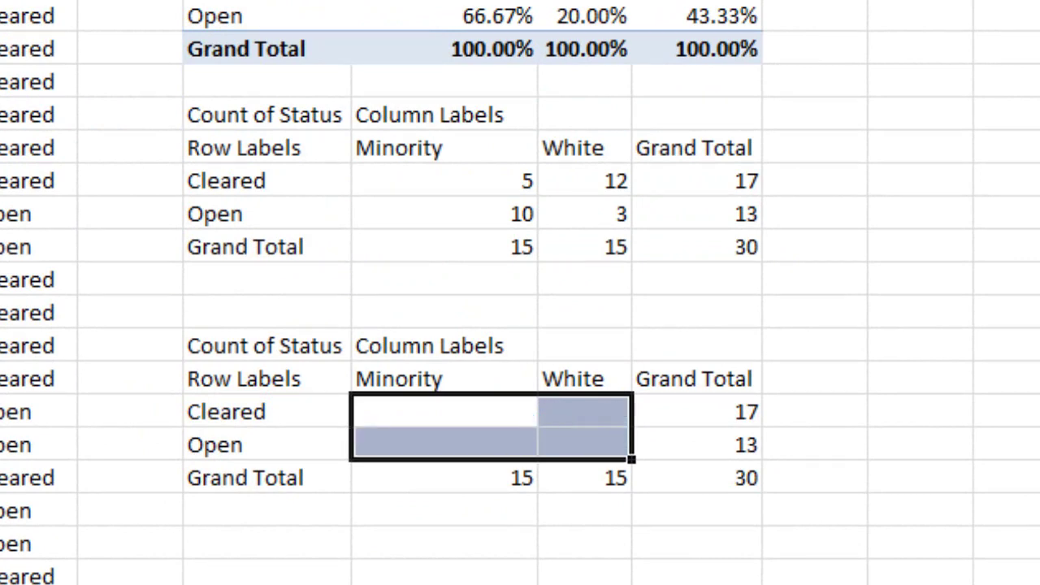
left_click(446, 423)
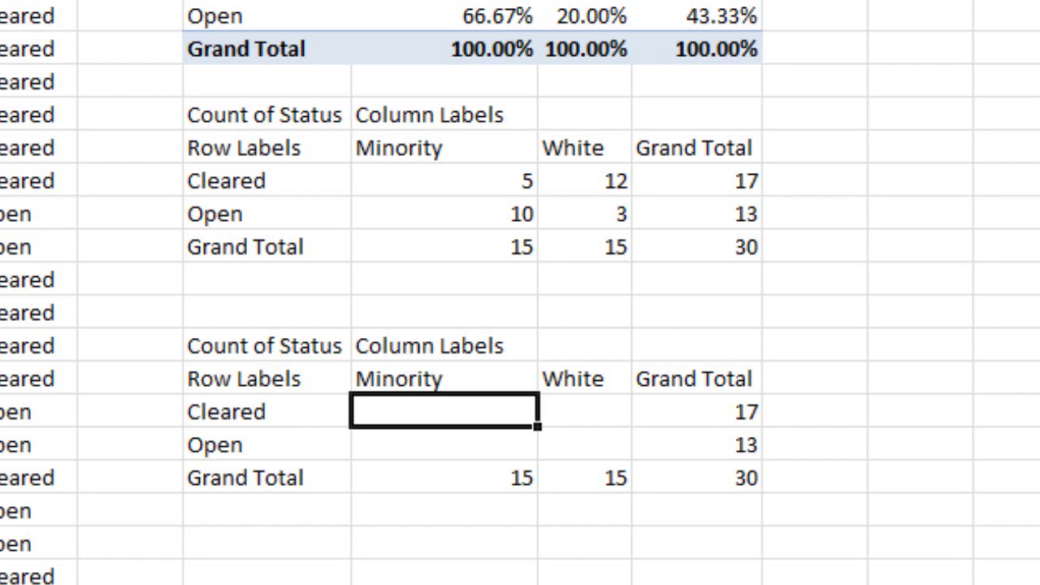
type("=")
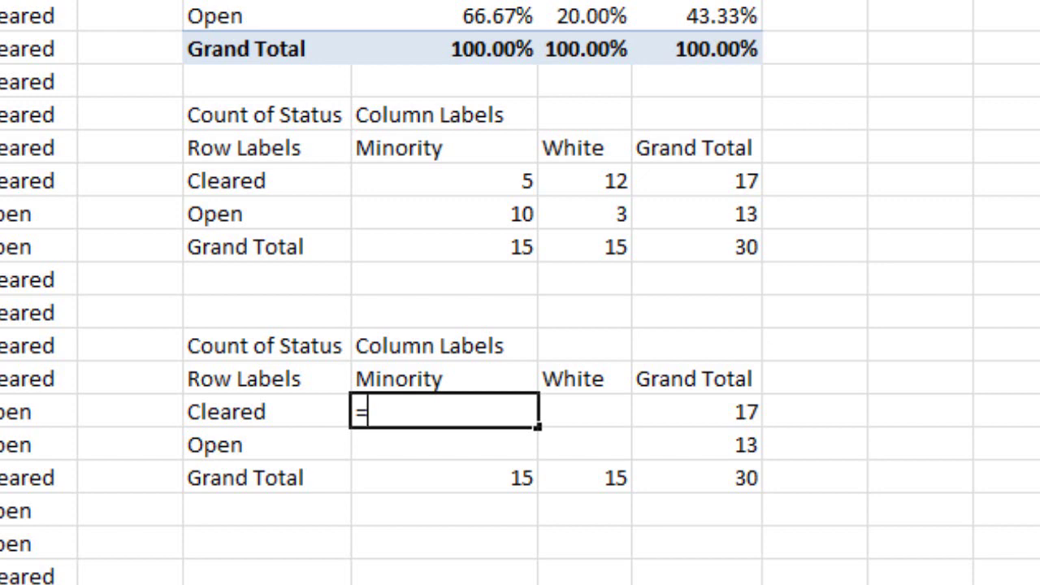
key("Down")
key("Down")
type("*")
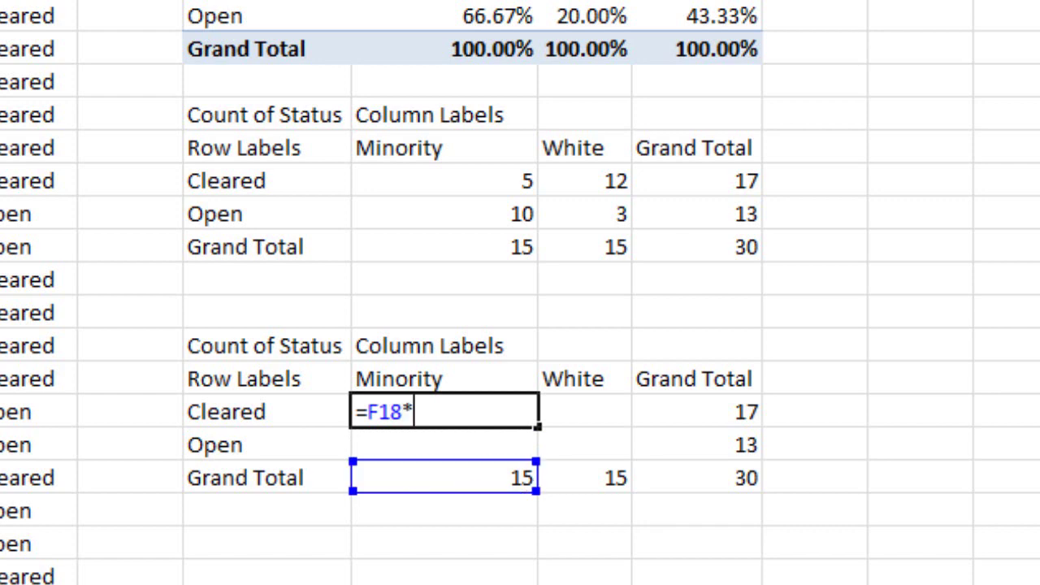
key("Right")
key("Right")
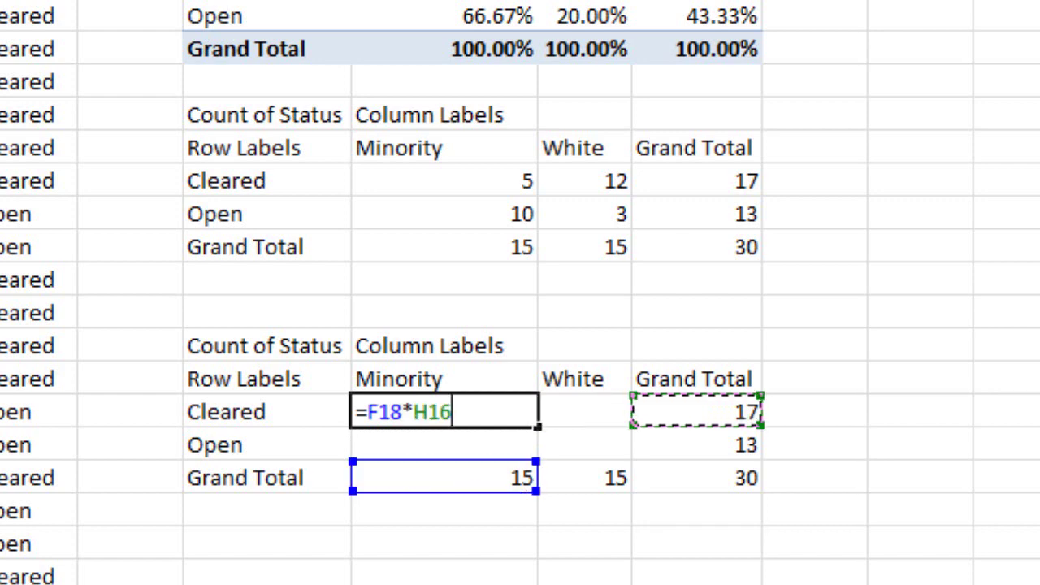
type("/")
key("Right")
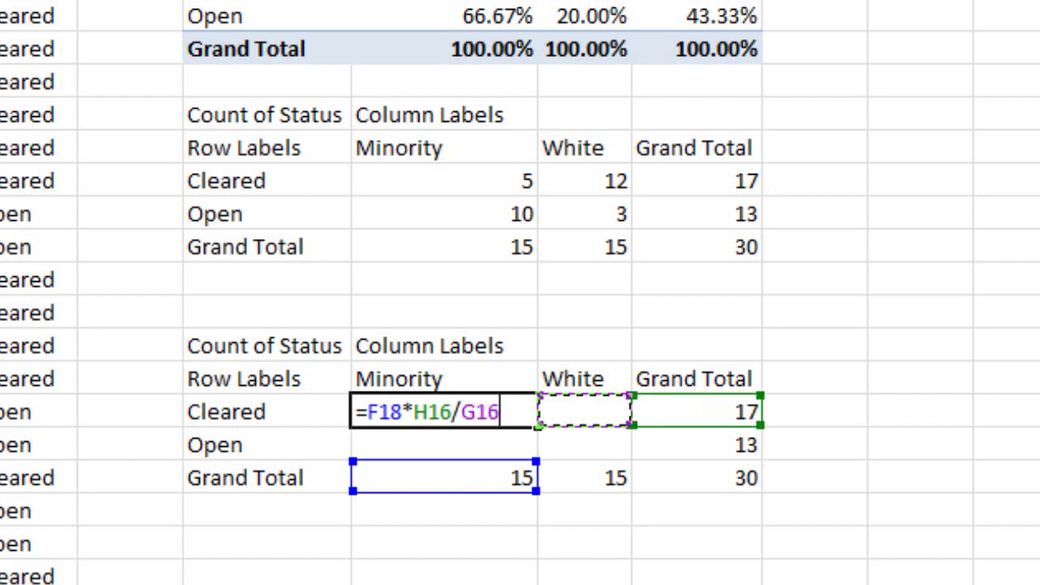
key("Right")
key("Down")
key("Down")
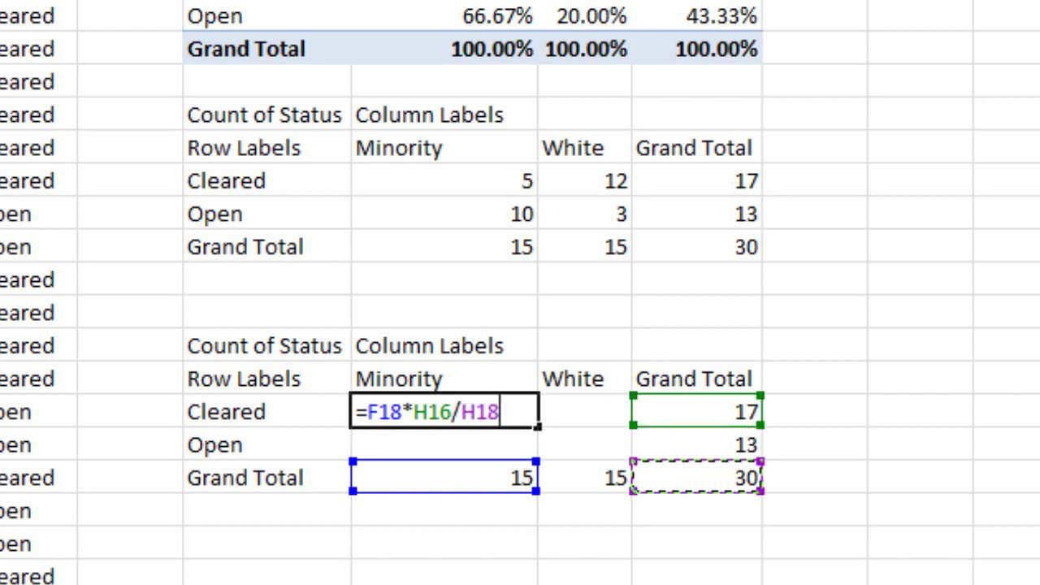
key("Return")
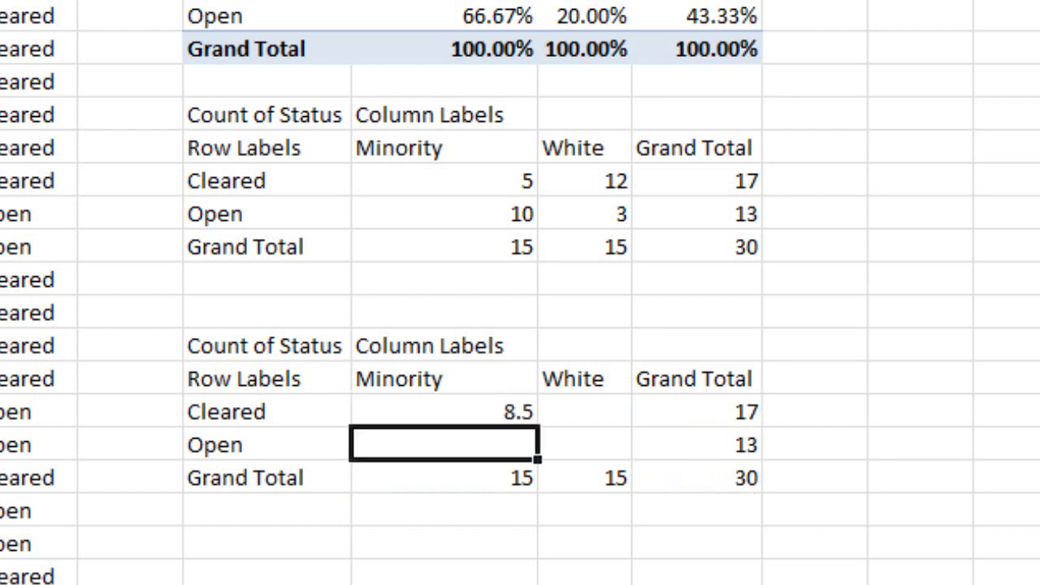
Enter =F18*H17/H18 in F17 to calculate the expected Minority Open count
type("=")
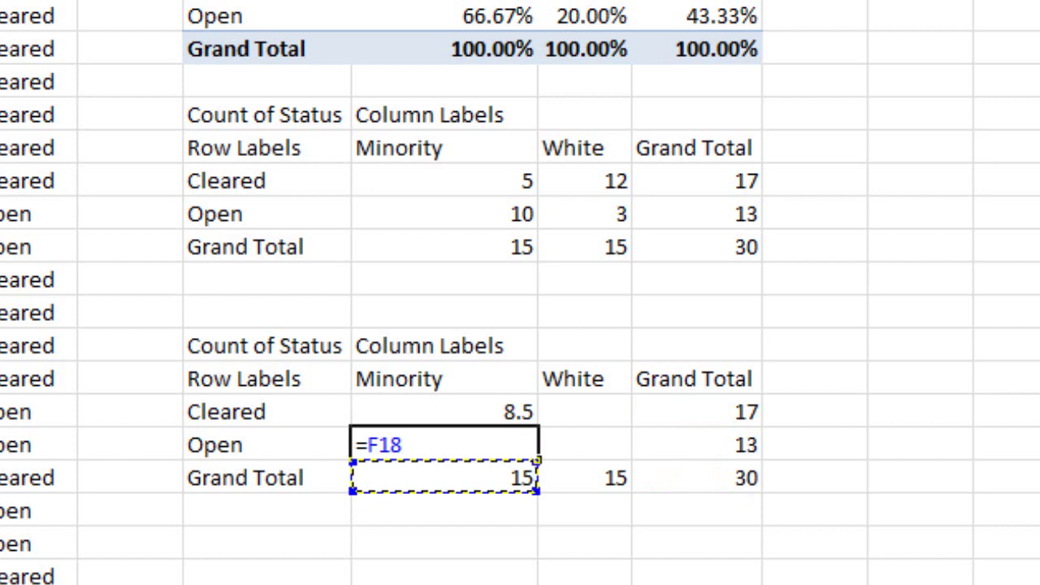
type("*")
key("Right")
key("Right")
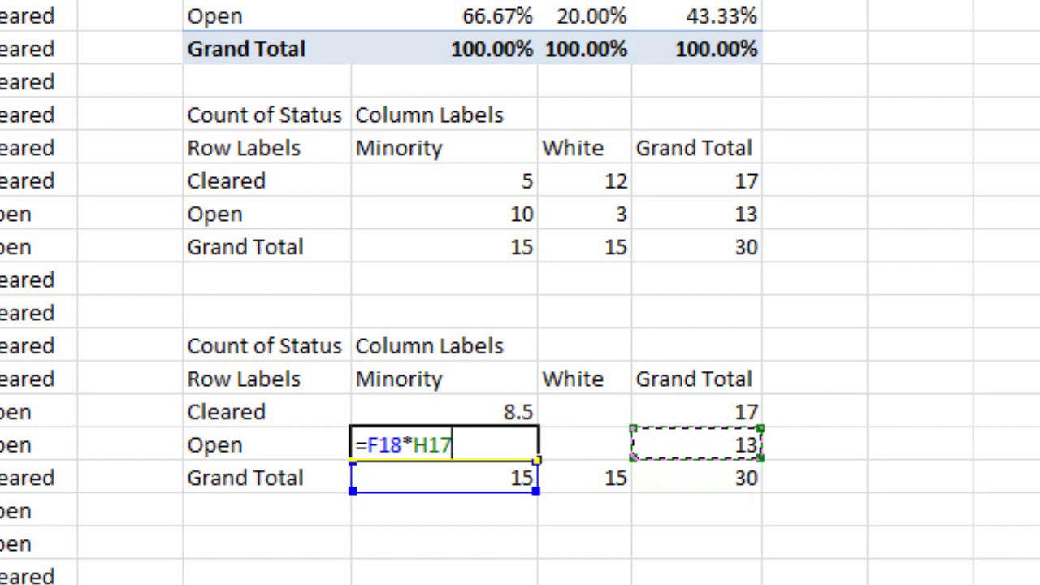
type("/")
key("Down")
key("Right")
key("Right")
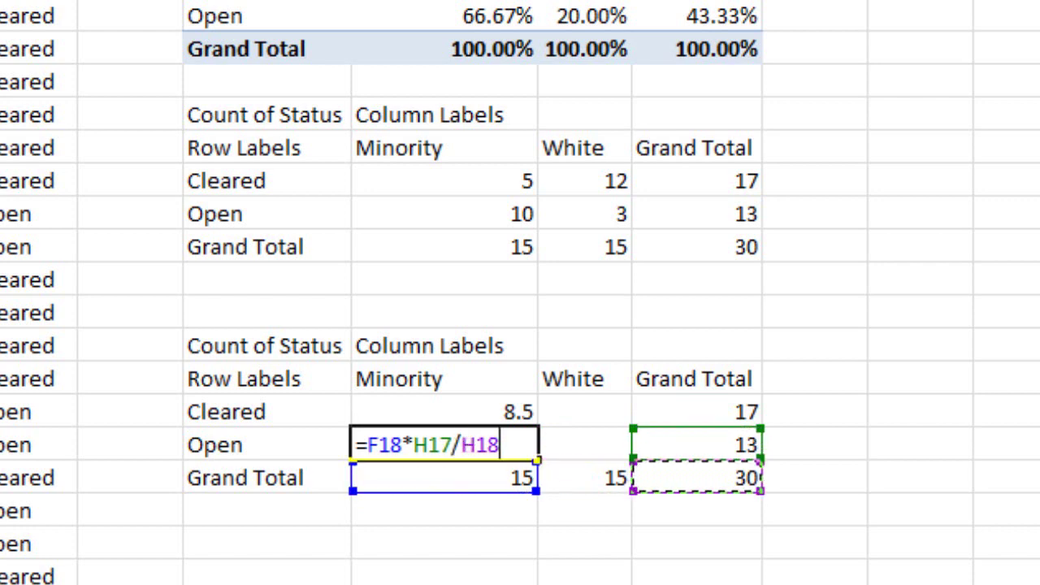
key("Return")
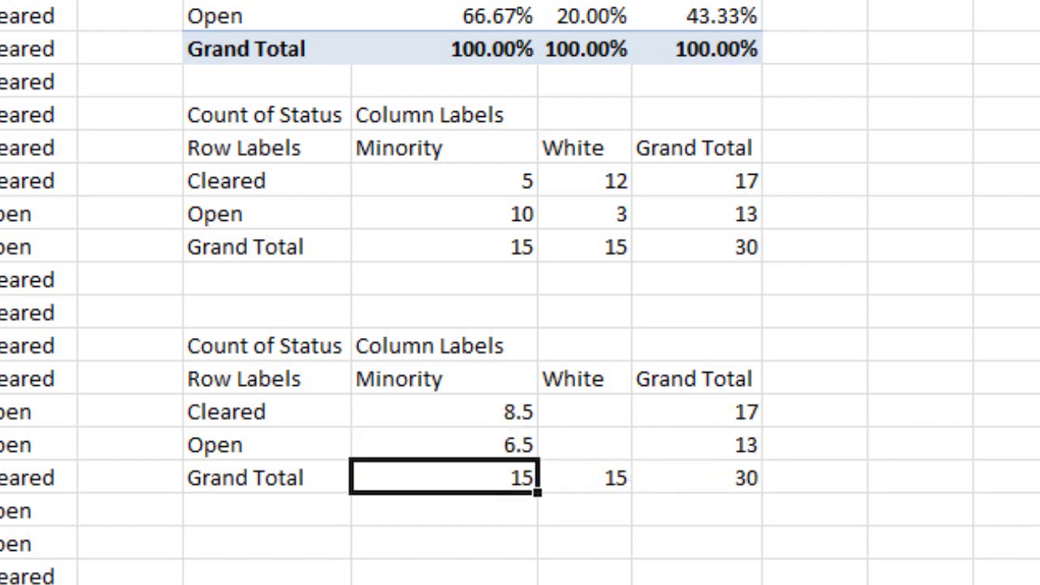
Enter =G18*H16/H18 in G16 to calculate the expected White Cleared count
key("Up")
key("Up")
key("Right")
type("=")
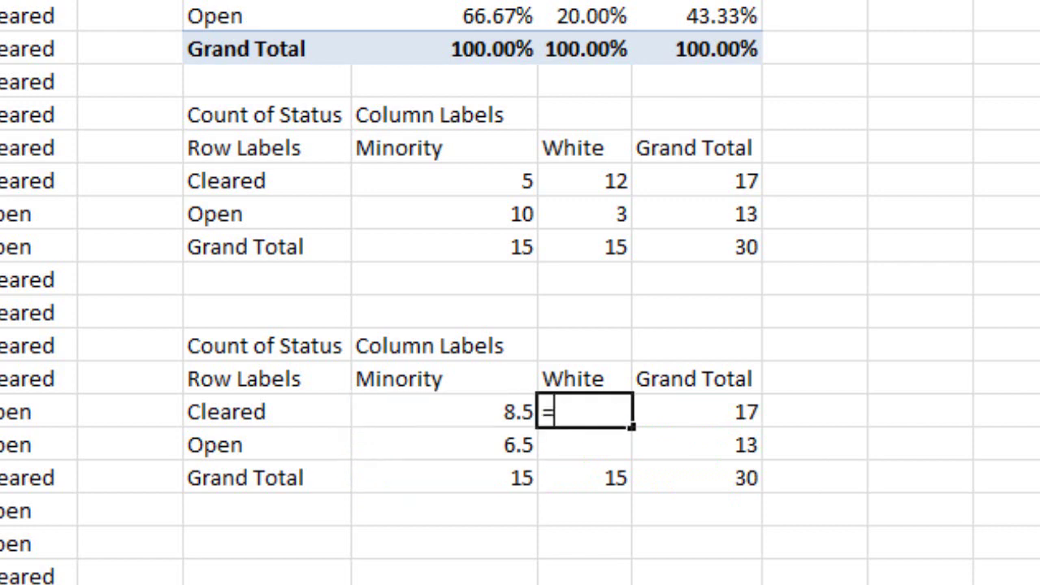
key("Down")
key("Down")
type("*")
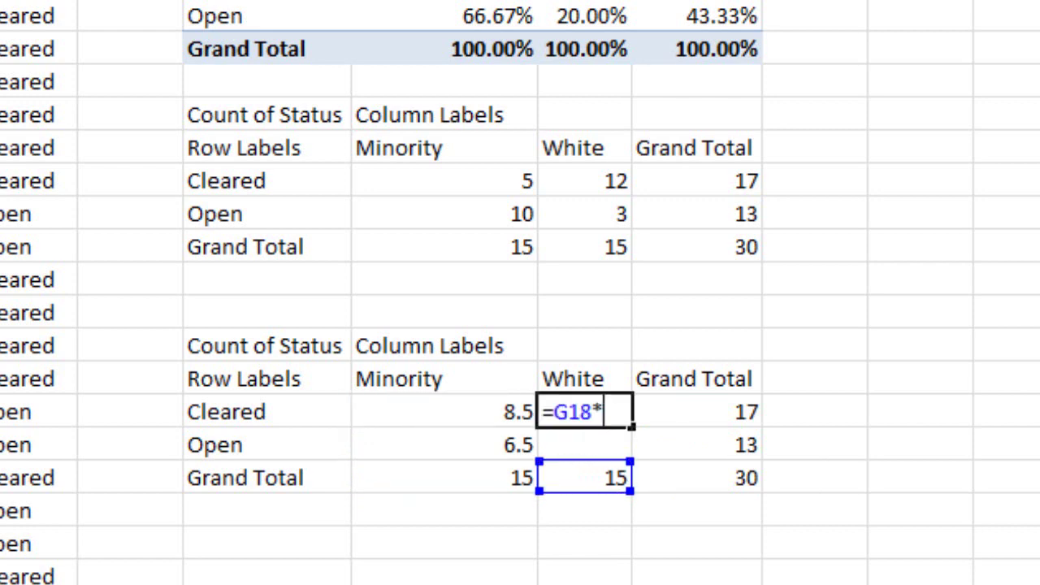
key("Right")
type("/")
key("Down")
key("Down")
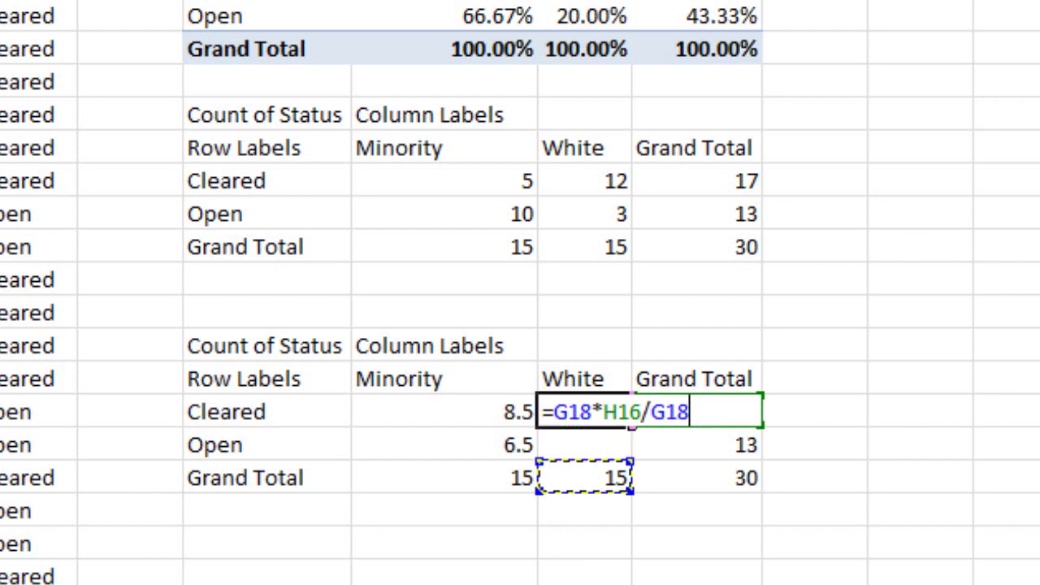
key("Right")
key("Return")
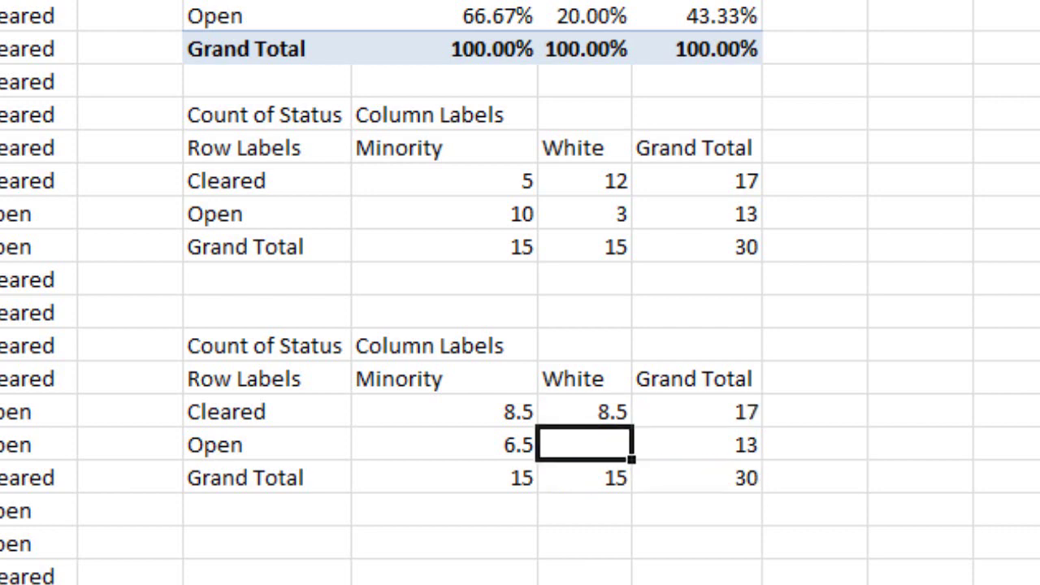
Enter =G18*H17/H18 in G17 to calculate the expected White Open count
type("=")
key("Down")
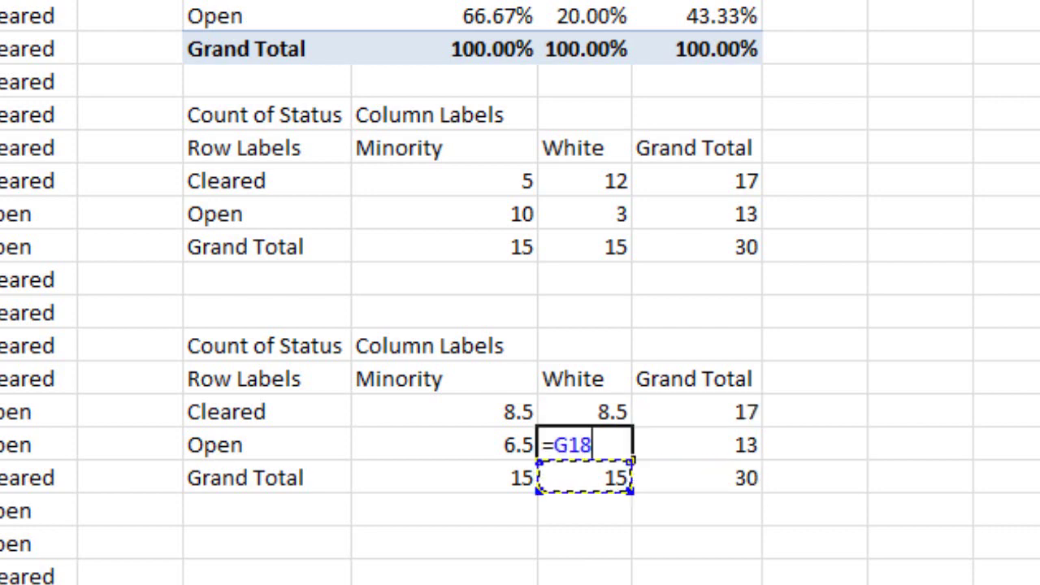
type("*")
key("Right")
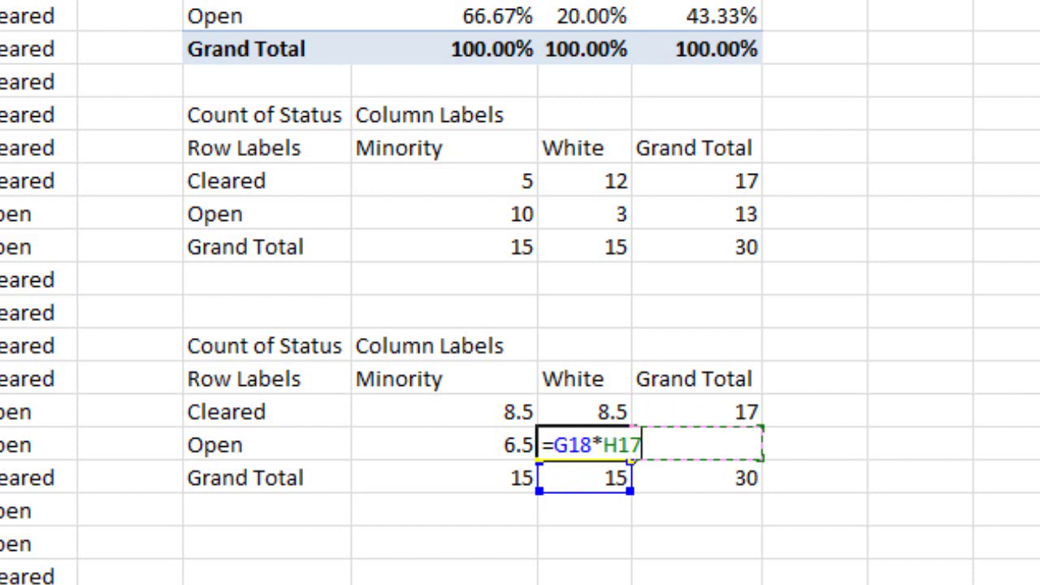
type("/")
key("Down")
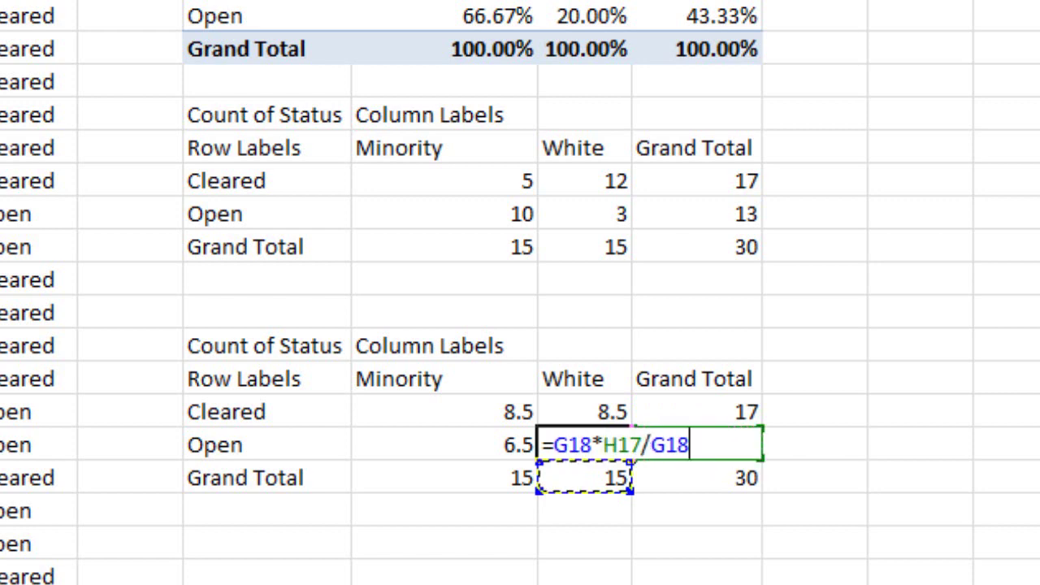
key("Right")
key("Return")
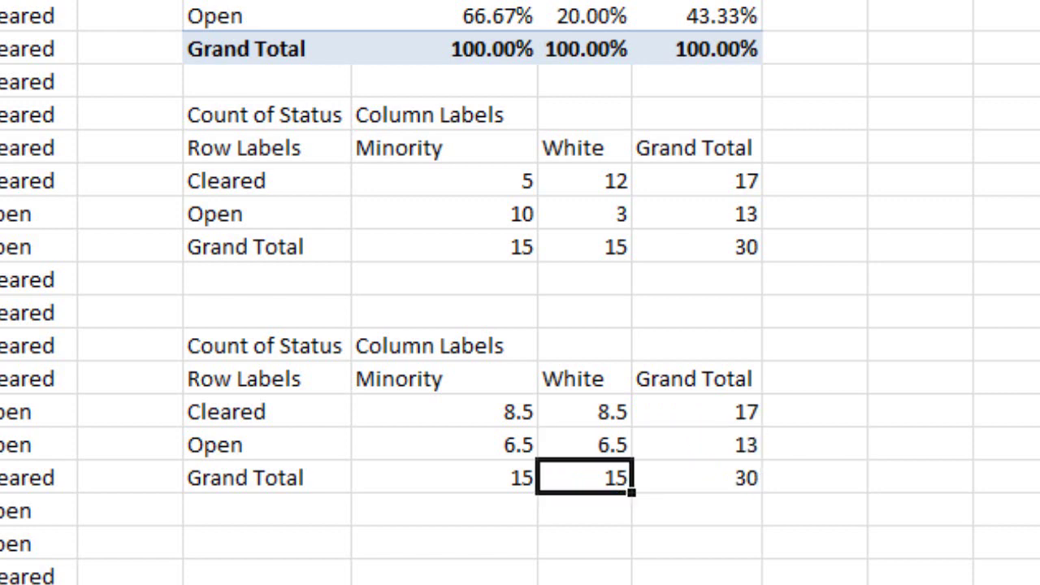
Label cell E20, two rows below the expected counts table, as "Chi square"
left_click(584, 541)
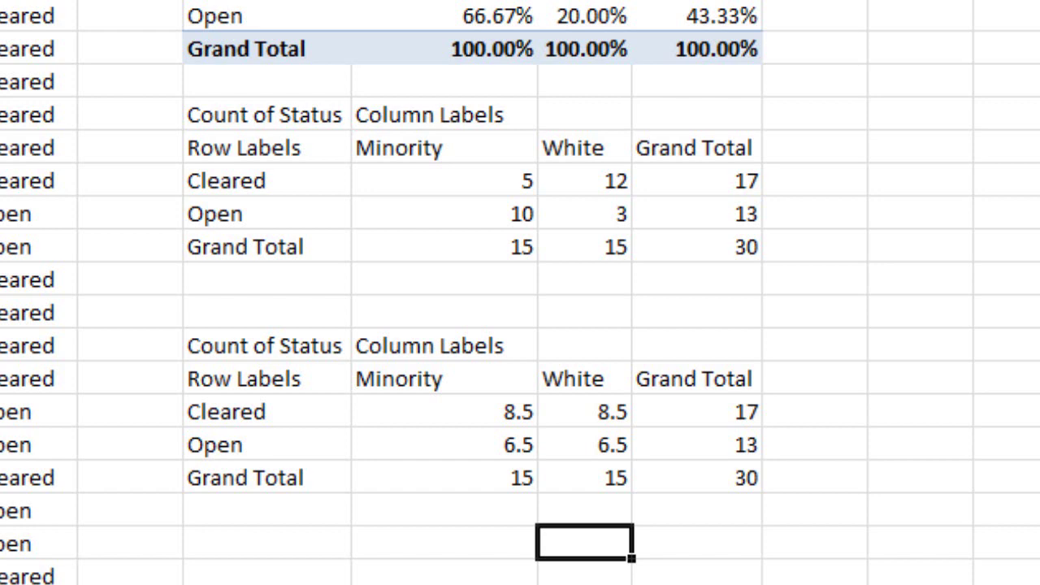
left_click(306, 550)
type("C")
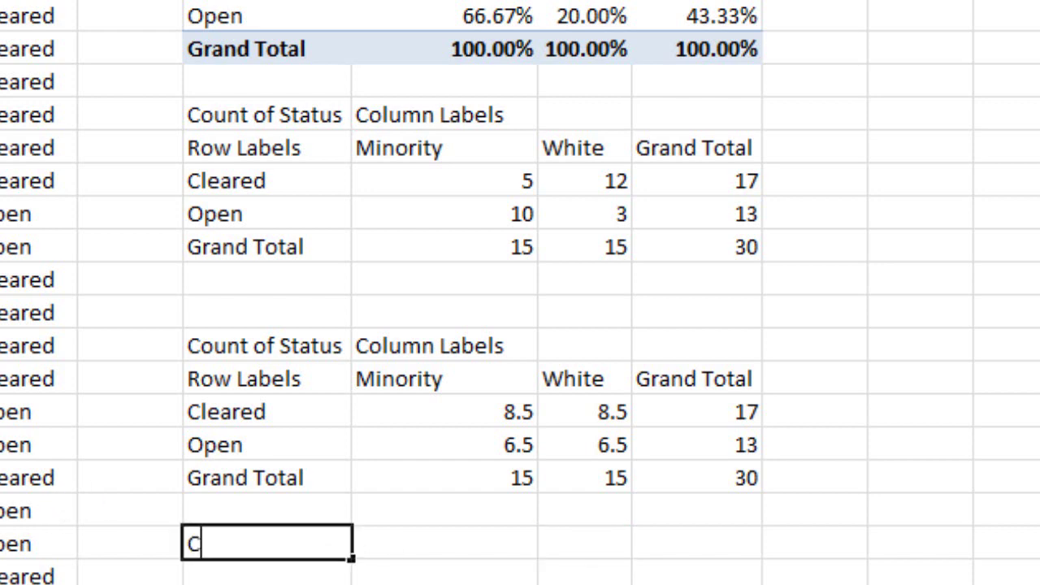
type("hi square")
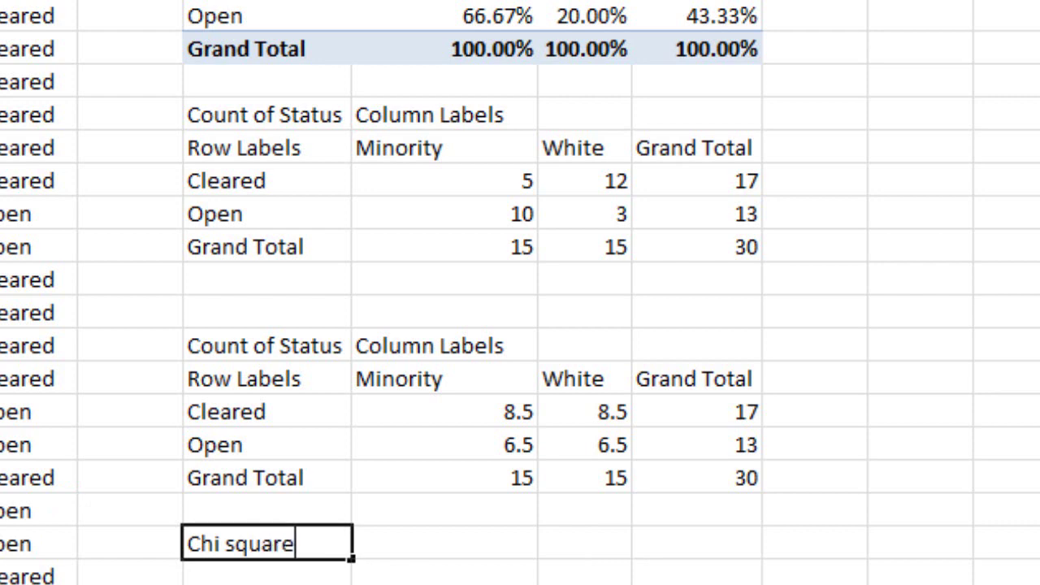
key("Tab")
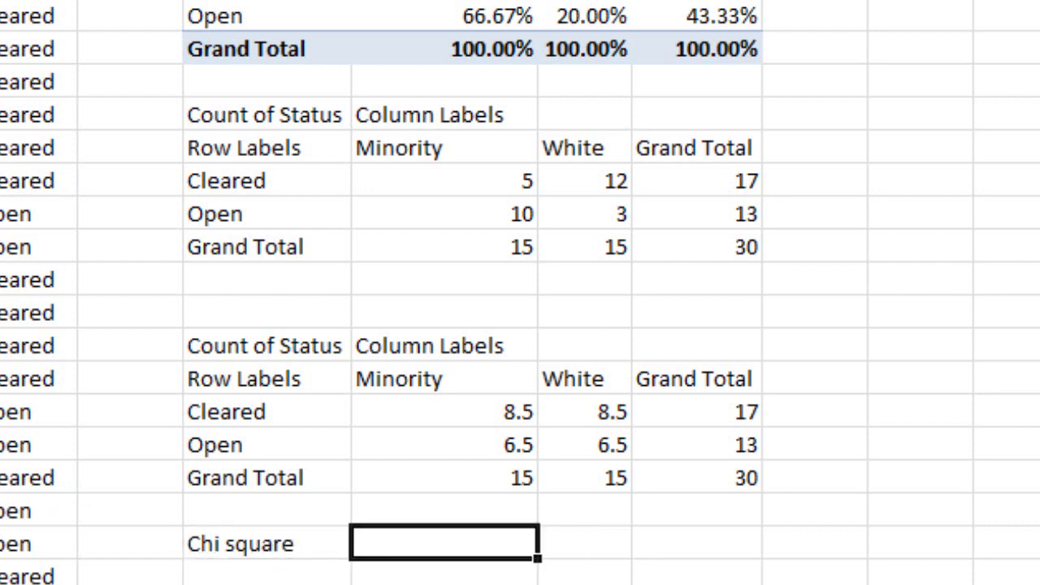
Enter =chisq.test(F9:G10,F16:G17) in F20 to test the observed counts against the expected counts
type("=")
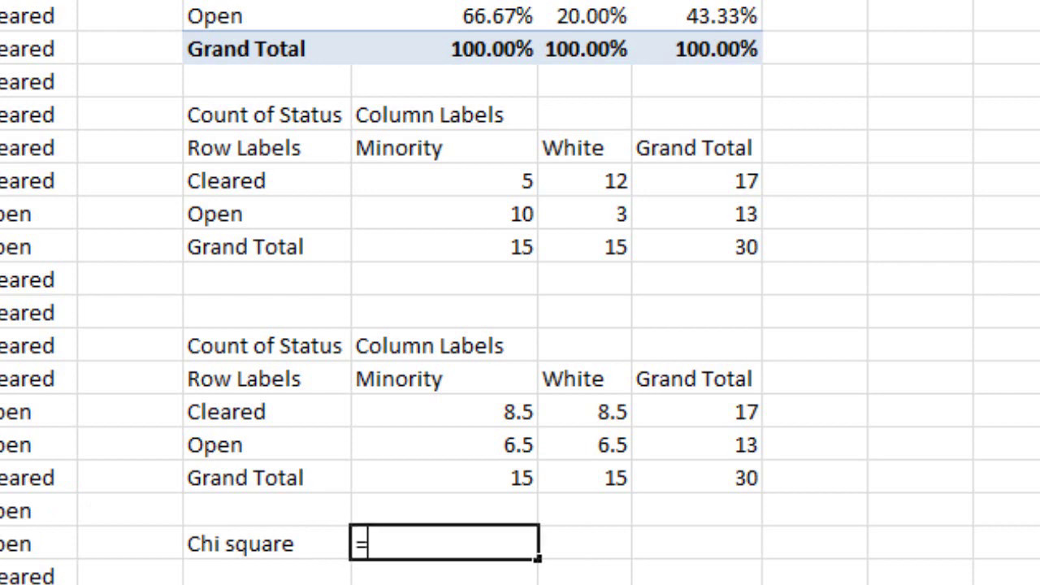
type("chi")
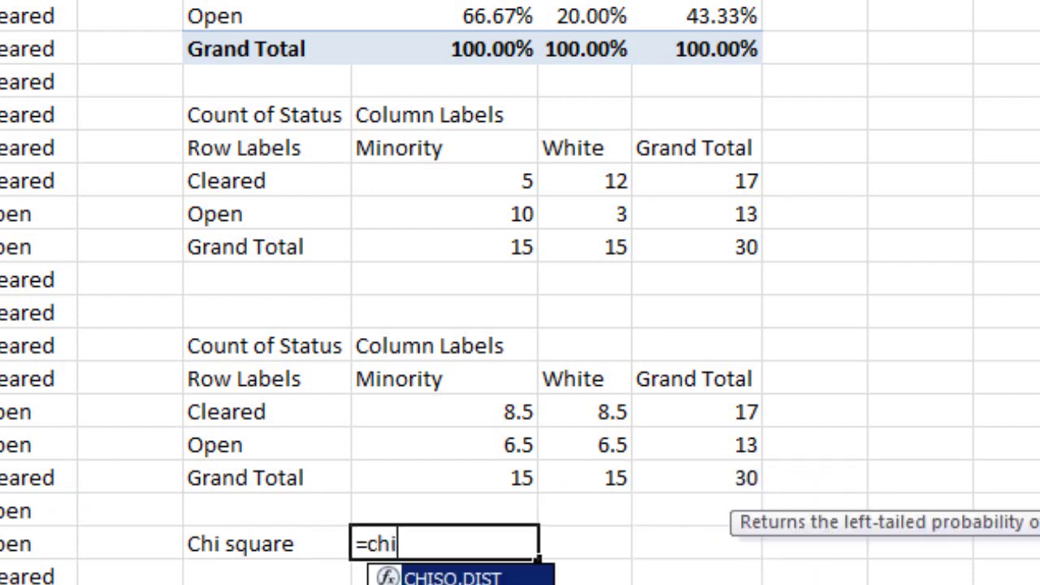
type("sq.test")
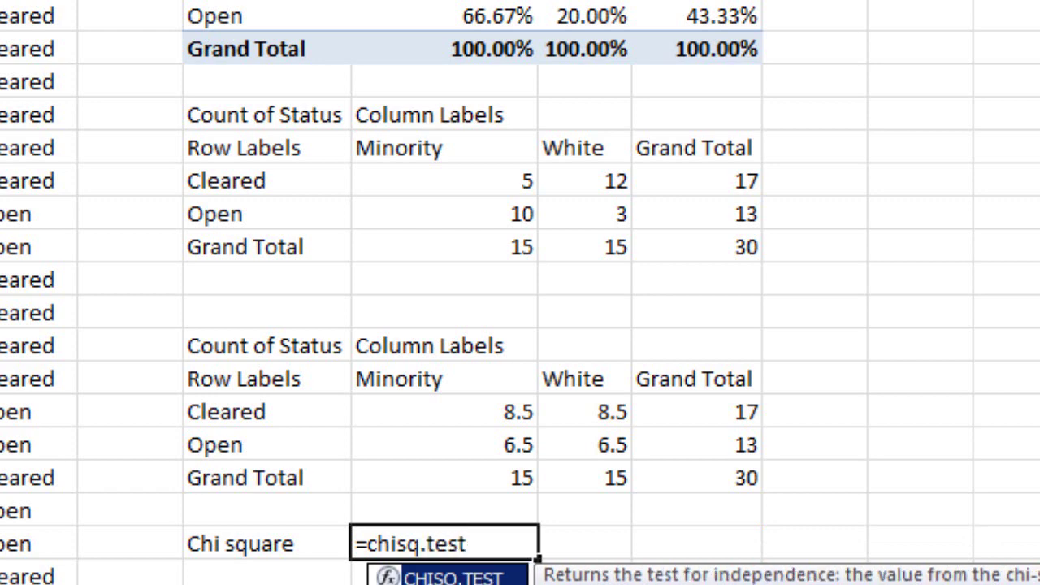
type("(")
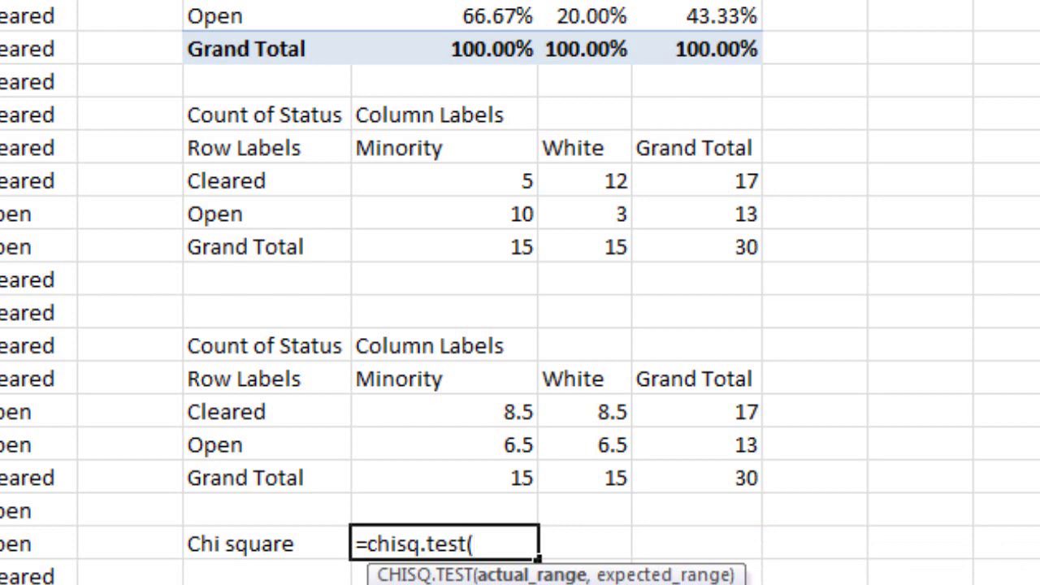
left_click(530, 182)
left_click_drag(530, 182, 573, 203)
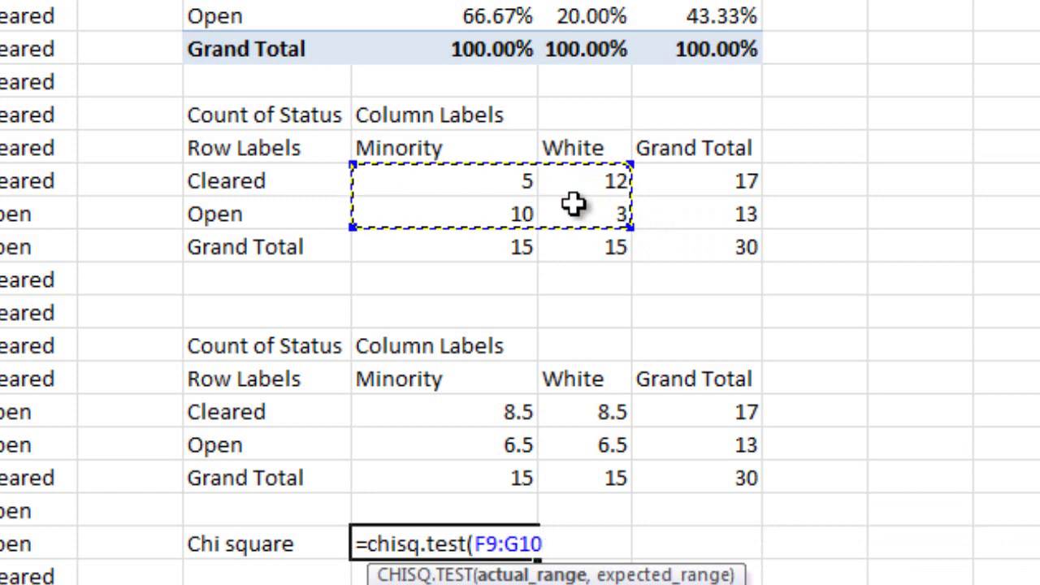
type(",")
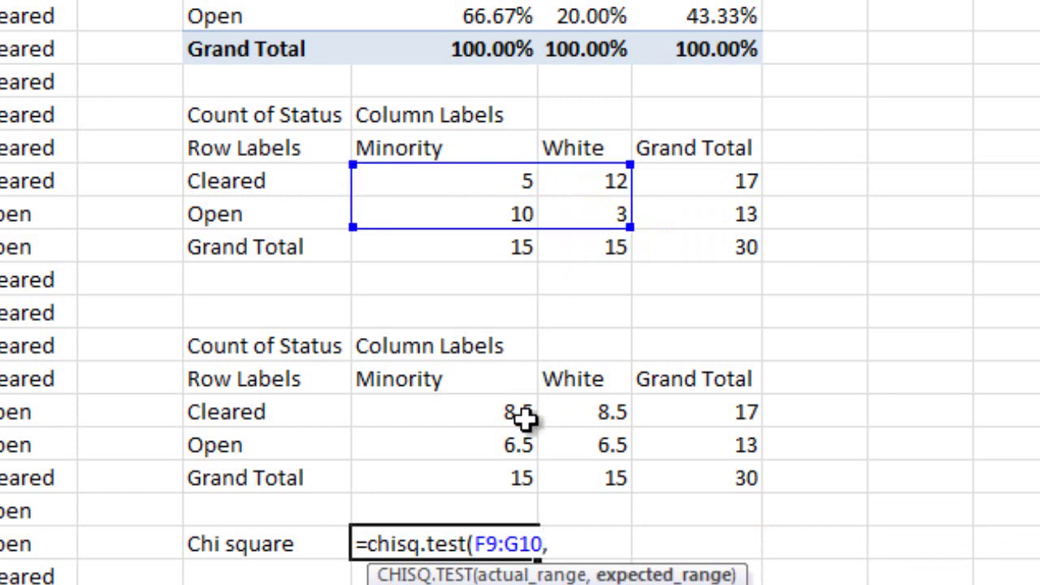
left_click_drag(520, 409, 571, 452)
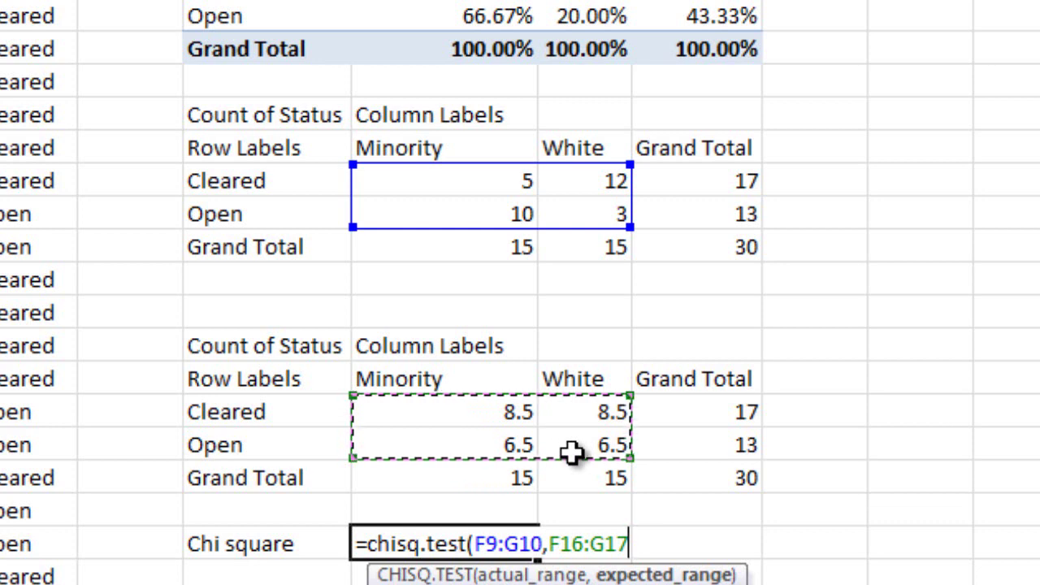
type(")")
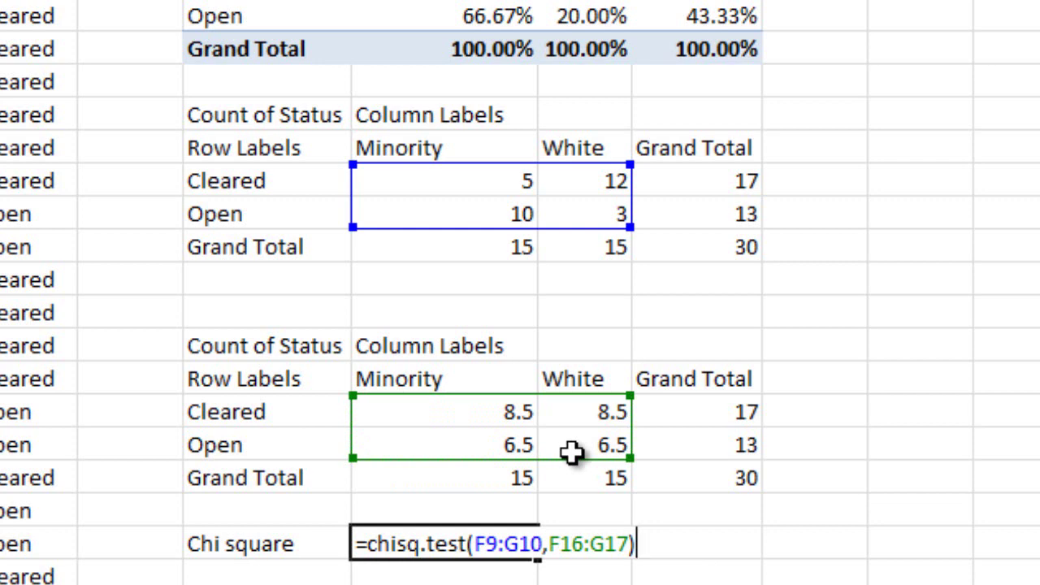
key("Return")
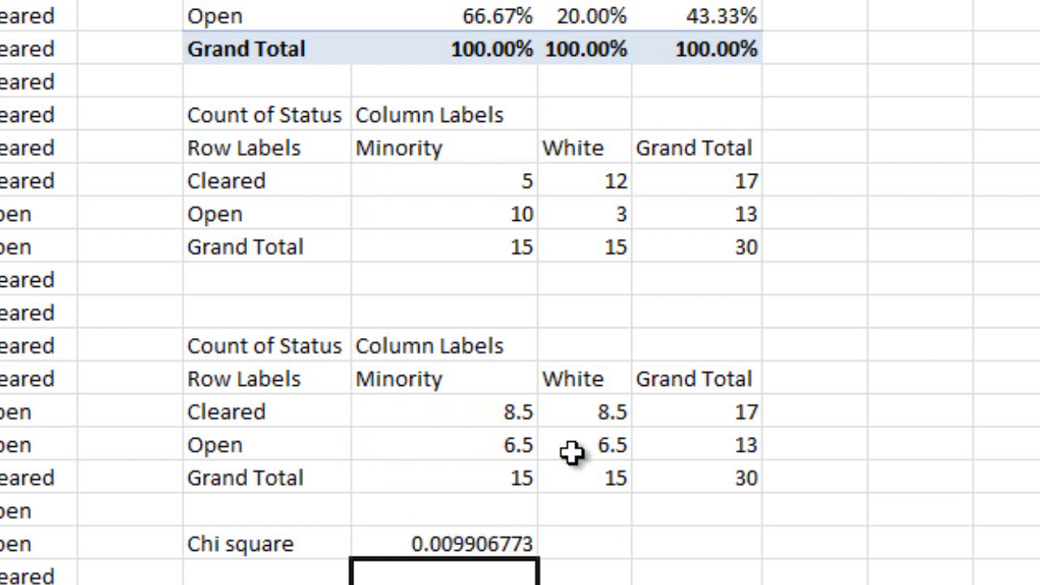